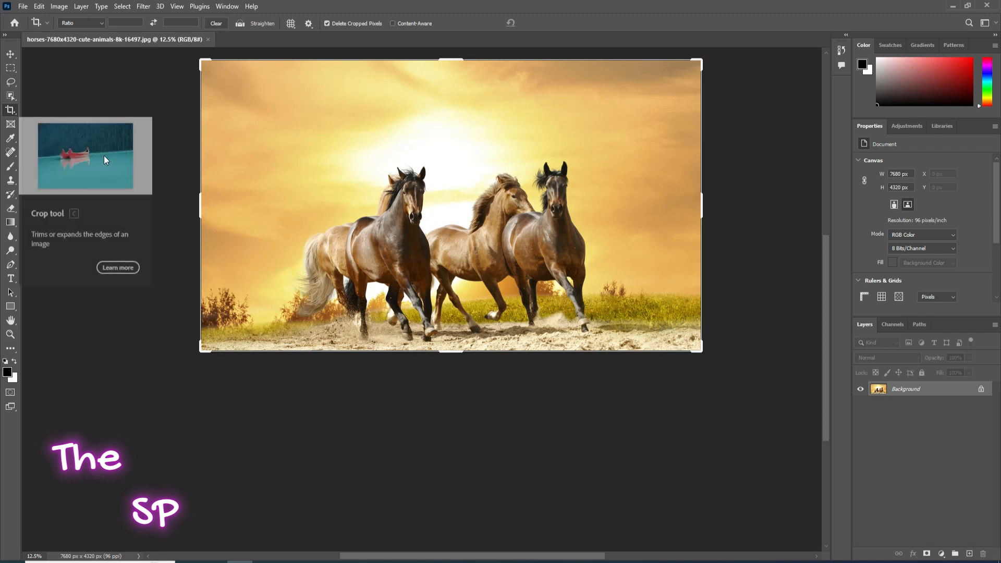
# - Extend the canvas downward below the horse photo with the Crop tool to a height of about 8368 px
pyautogui.moveTo(449, 352); pyautogui.dragTo(446, 486)
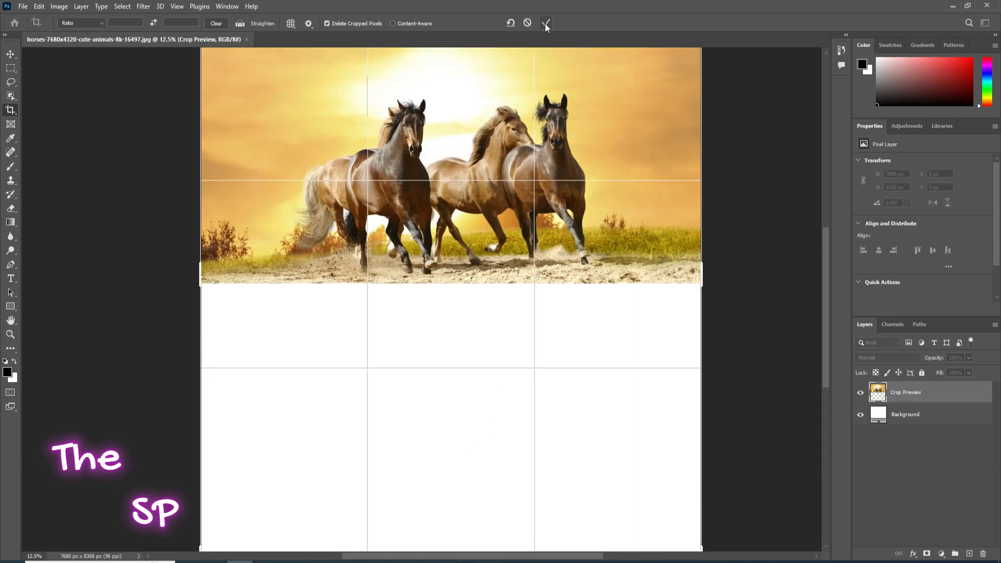
pyautogui.click(547, 23)
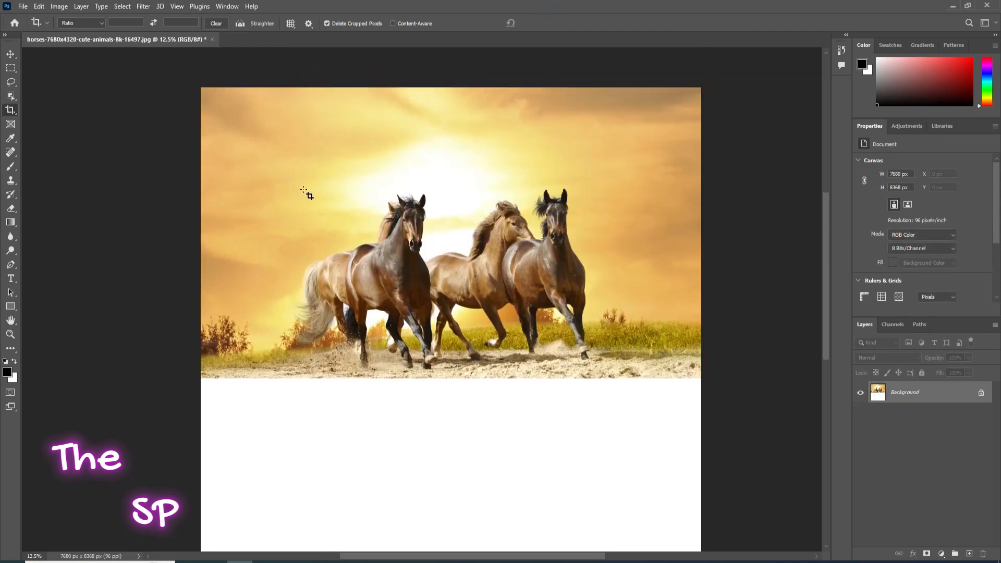
# - Select the horse photo area with a rectangular marquee, excluding the white extension, and copy and paste it as a new layer
pyautogui.click(10, 68)
pyautogui.moveTo(201, 88); pyautogui.dragTo(701, 377)
pyautogui.click(38, 6)
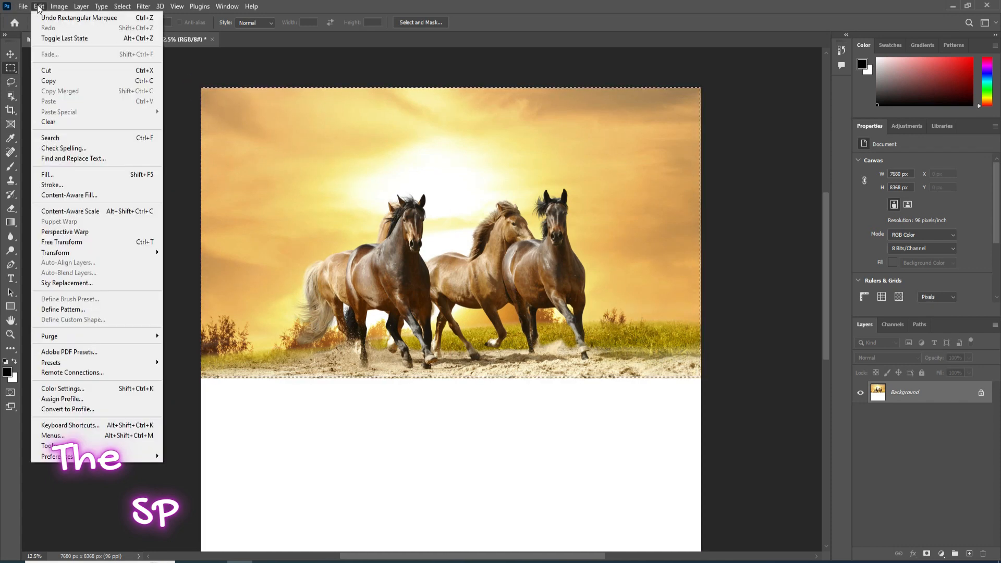
pyautogui.click(52, 80)
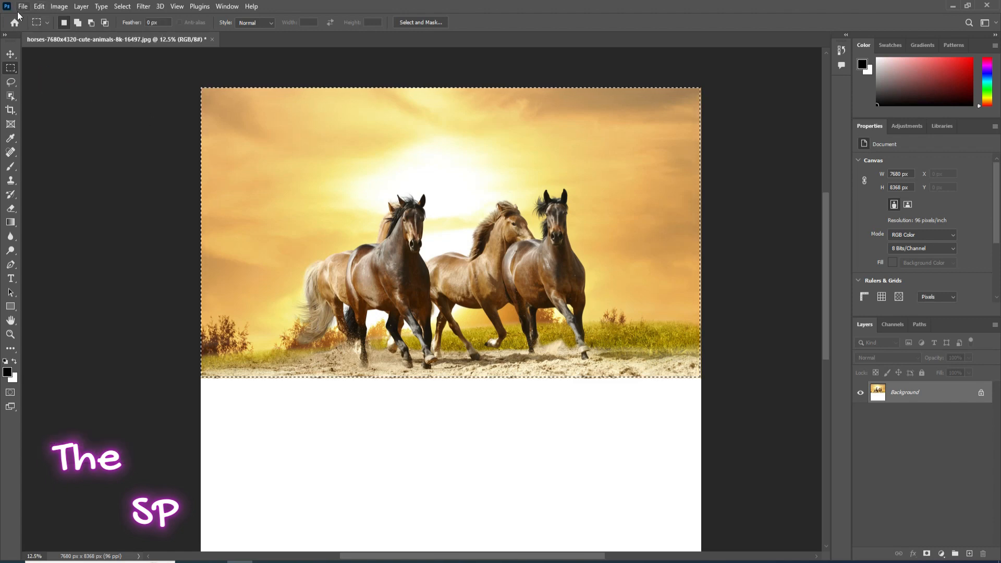
pyautogui.click(39, 7)
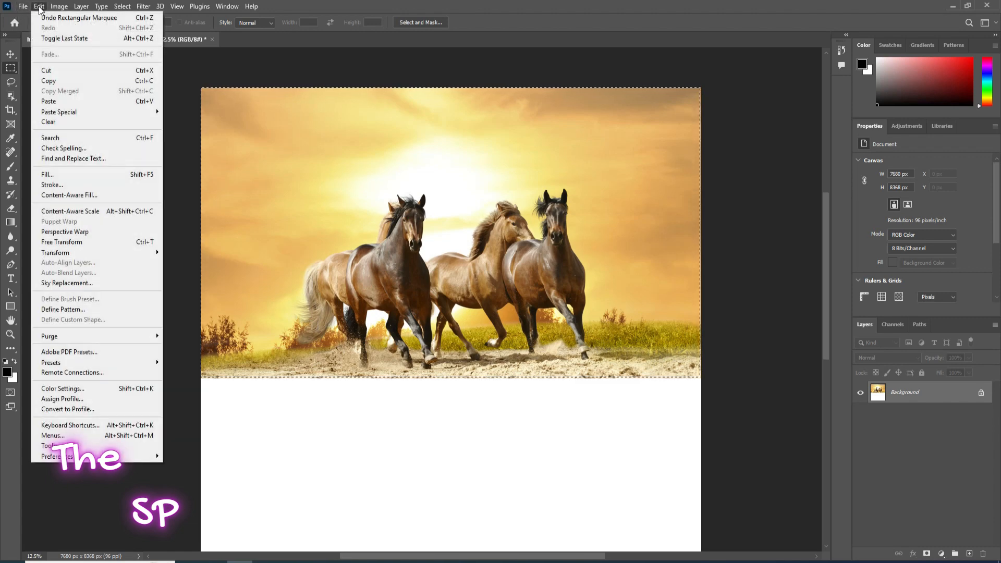
pyautogui.click(47, 101)
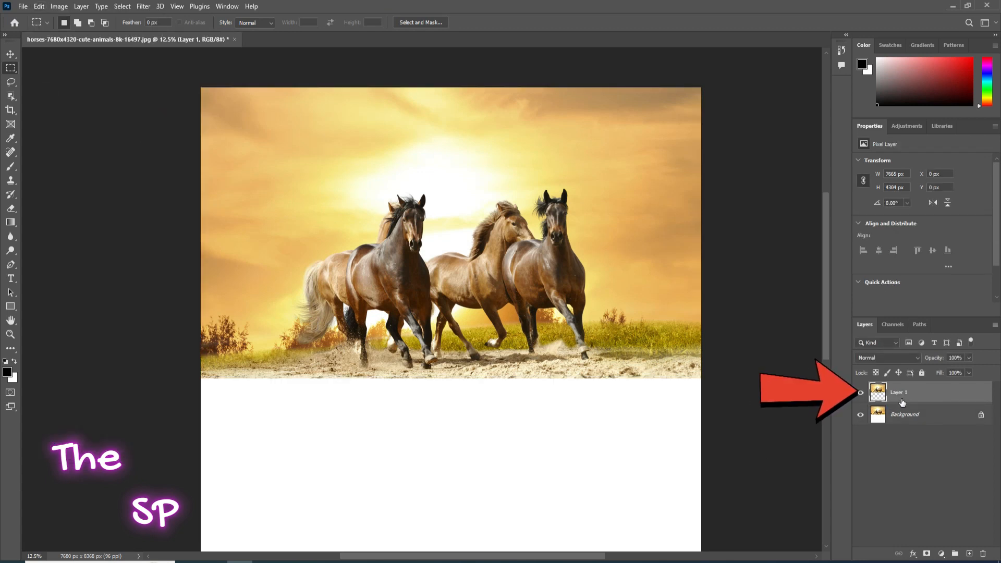
# - Move the pasted photo layer down into the white area below the original and flip it vertically
pyautogui.click(11, 54)
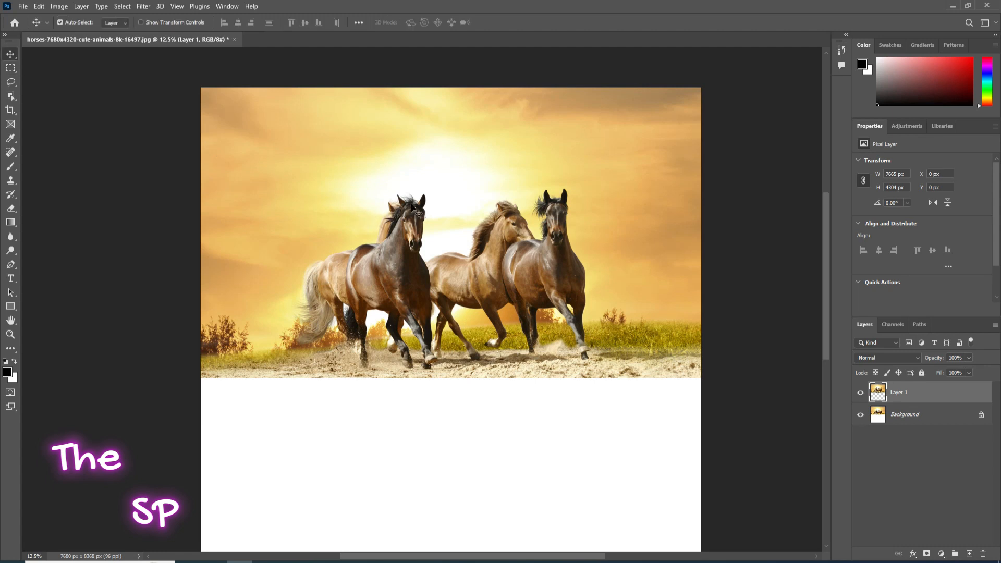
pyautogui.moveTo(423, 204); pyautogui.dragTo(425, 478)
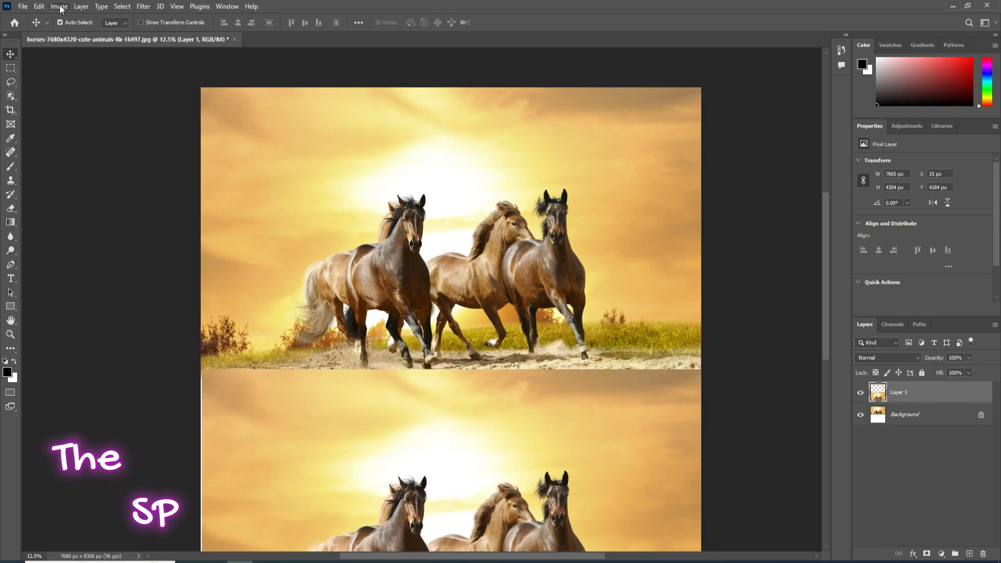
pyautogui.click(39, 7)
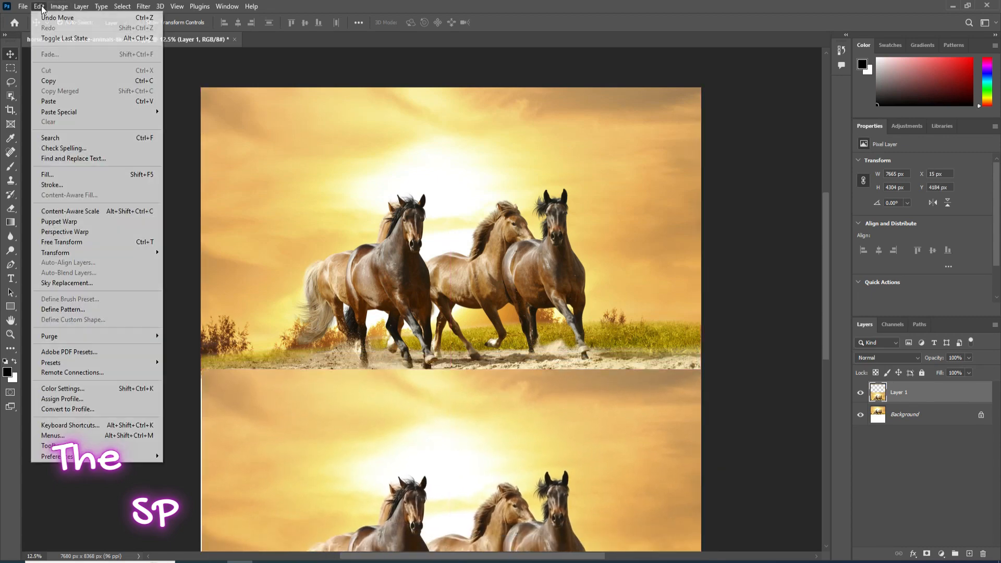
pyautogui.moveTo(125, 252)
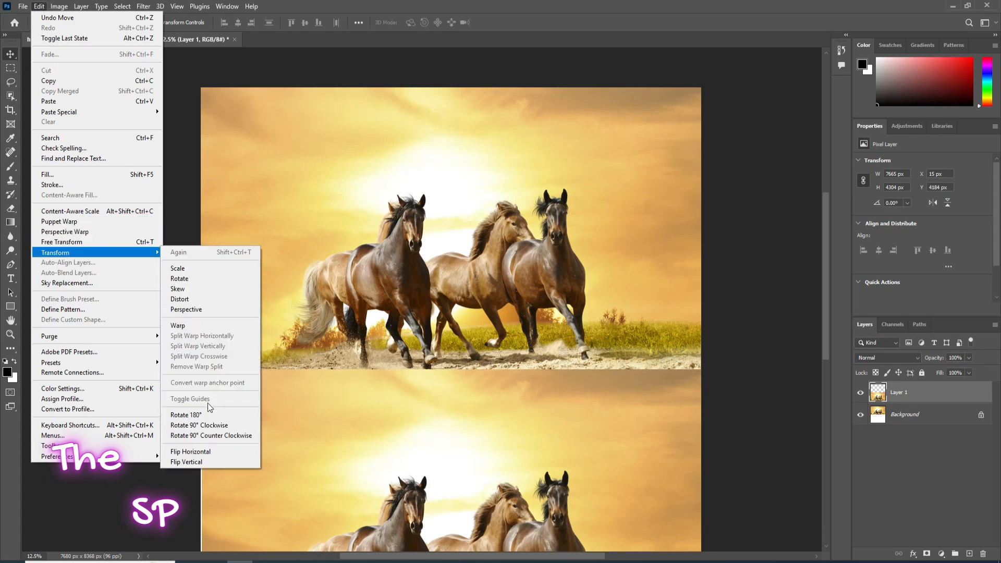
pyautogui.click(189, 462)
pyautogui.moveTo(826, 259); pyautogui.dragTo(826, 284)
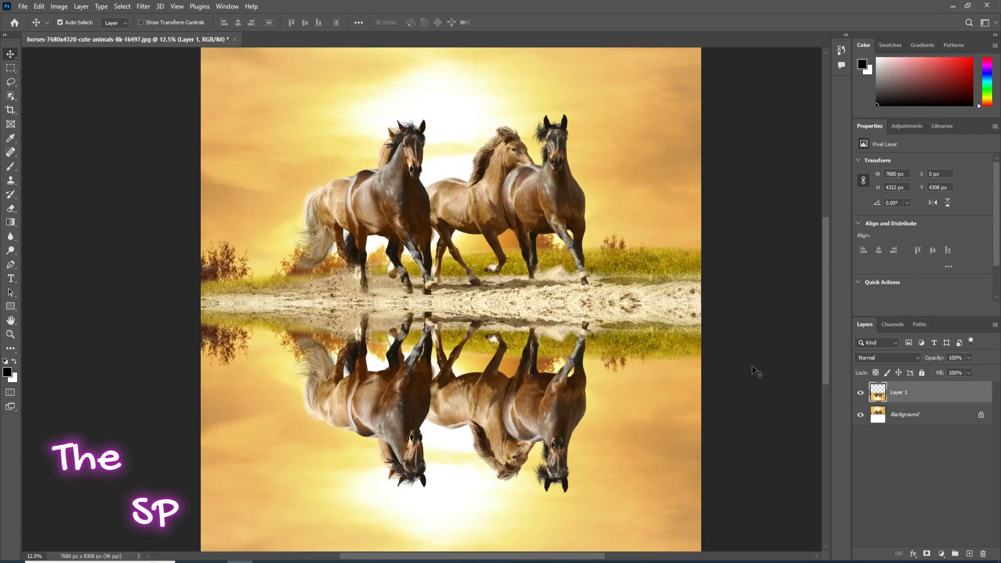
# - Convert the flipped Layer 1 to a Smart Object and apply a Motion Blur with an angle of 90°
pyautogui.rightClick(925, 396)
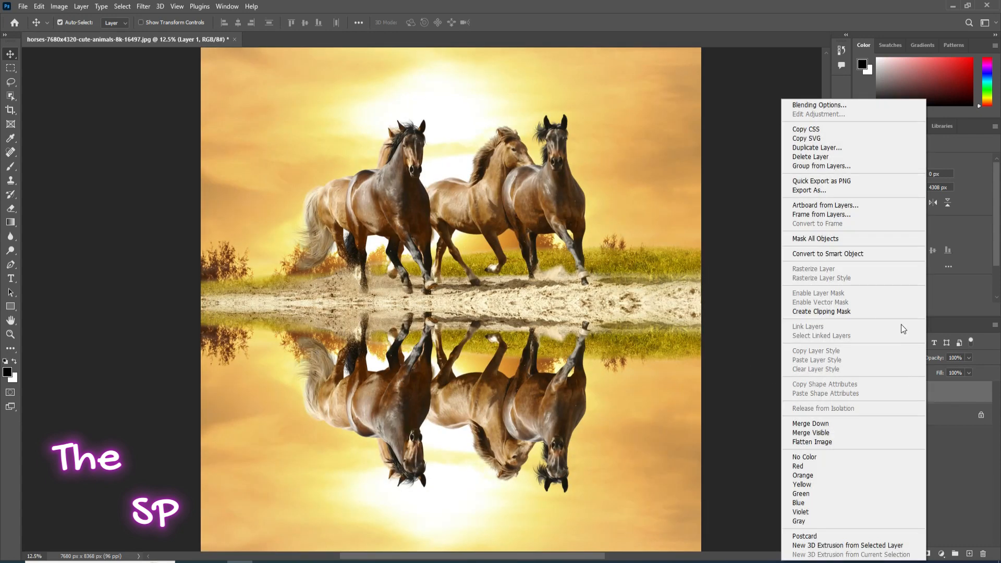
pyautogui.click(838, 254)
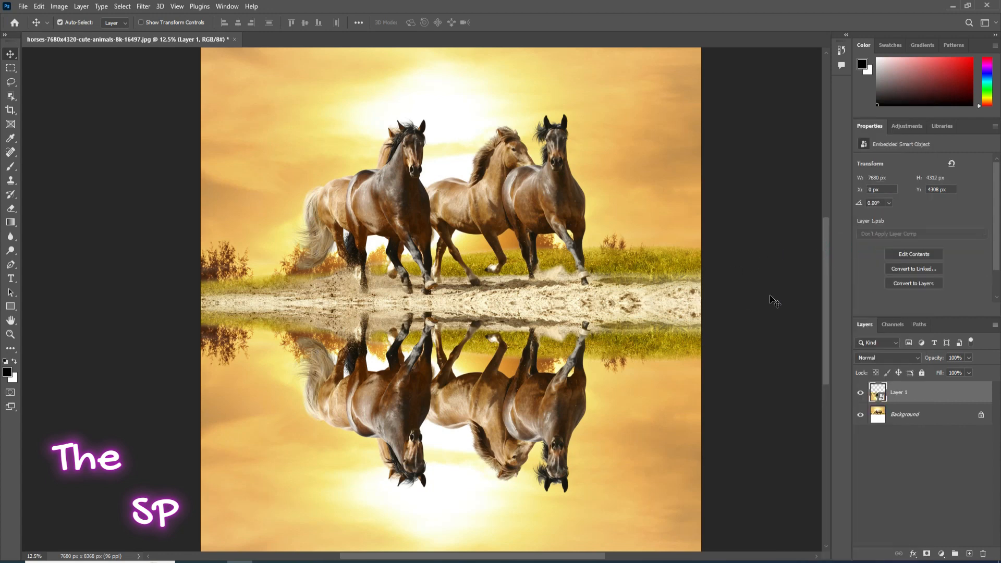
pyautogui.click(145, 7)
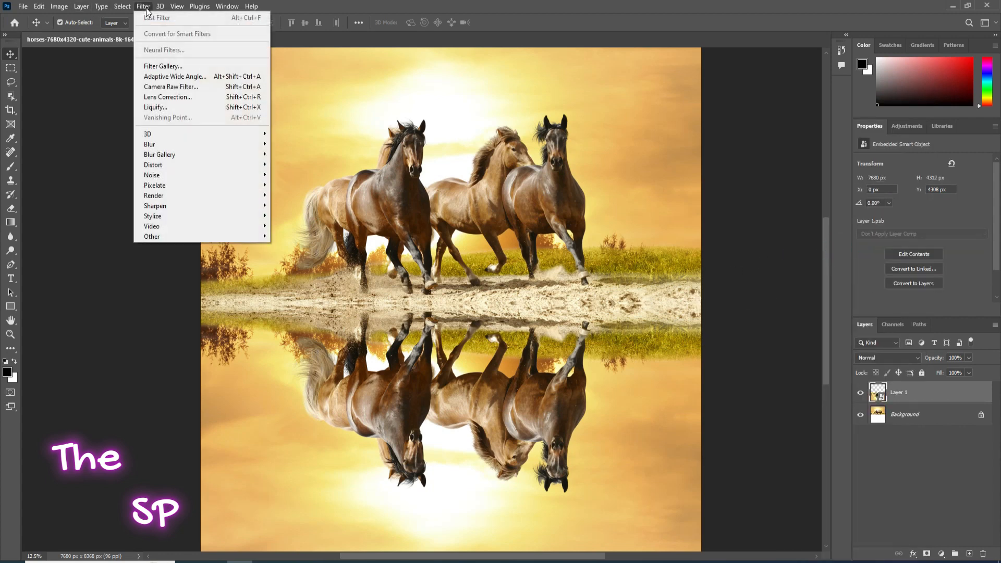
pyautogui.moveTo(151, 145)
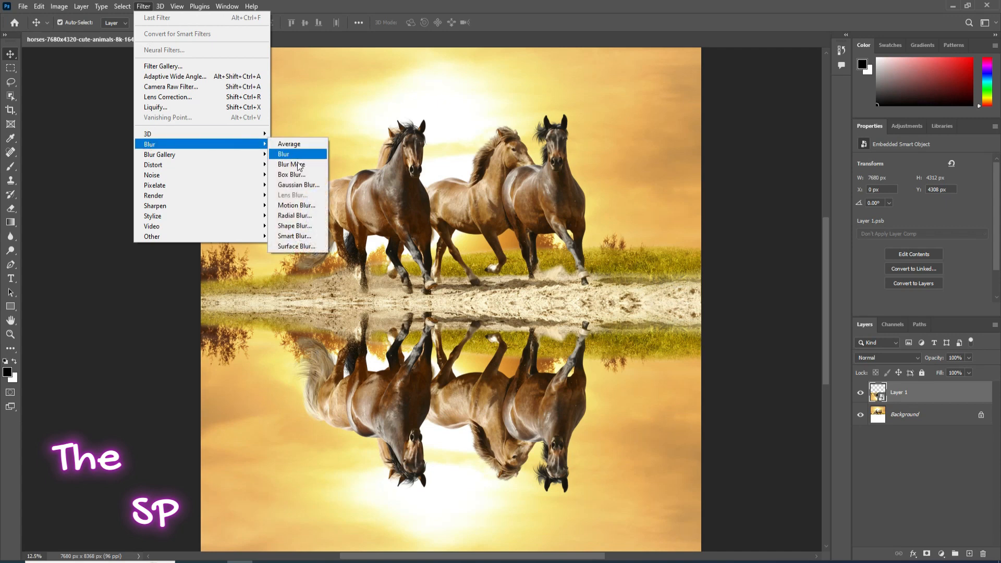
pyautogui.click(296, 206)
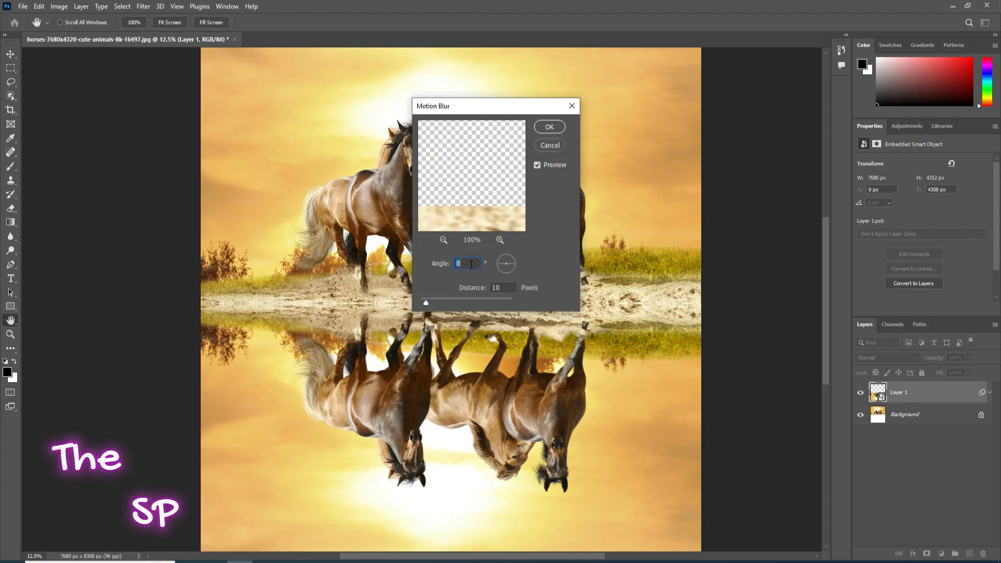
pyautogui.write('90')
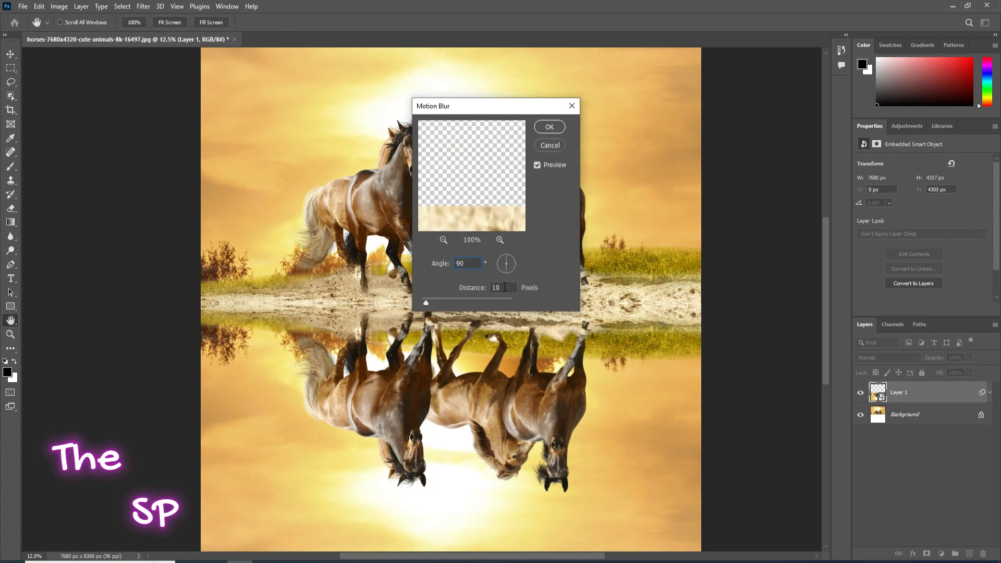
pyautogui.press('BackSpace')
pyautogui.click(549, 126)
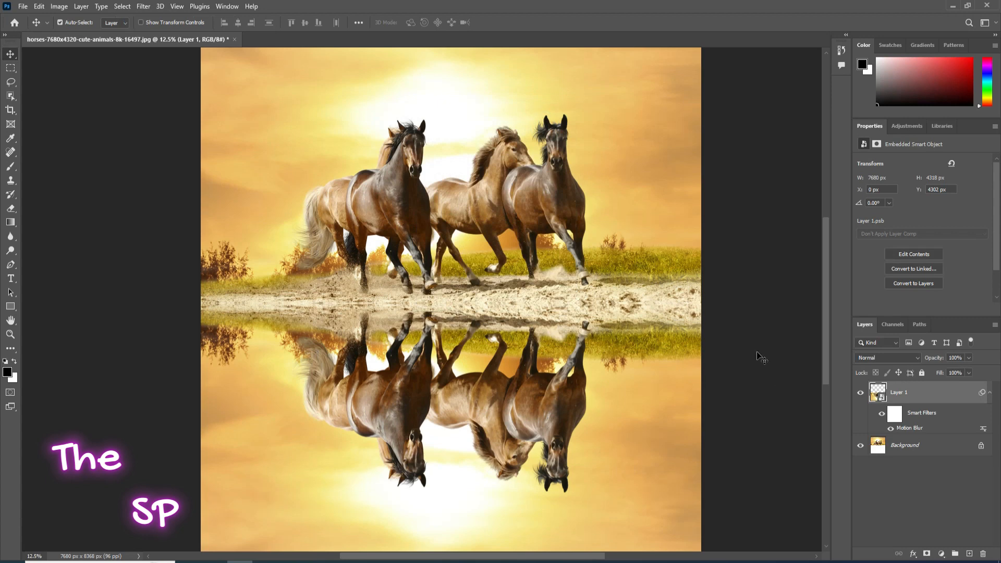
# - Create a new document 600 px wide and 1000 px high
pyautogui.click(22, 7)
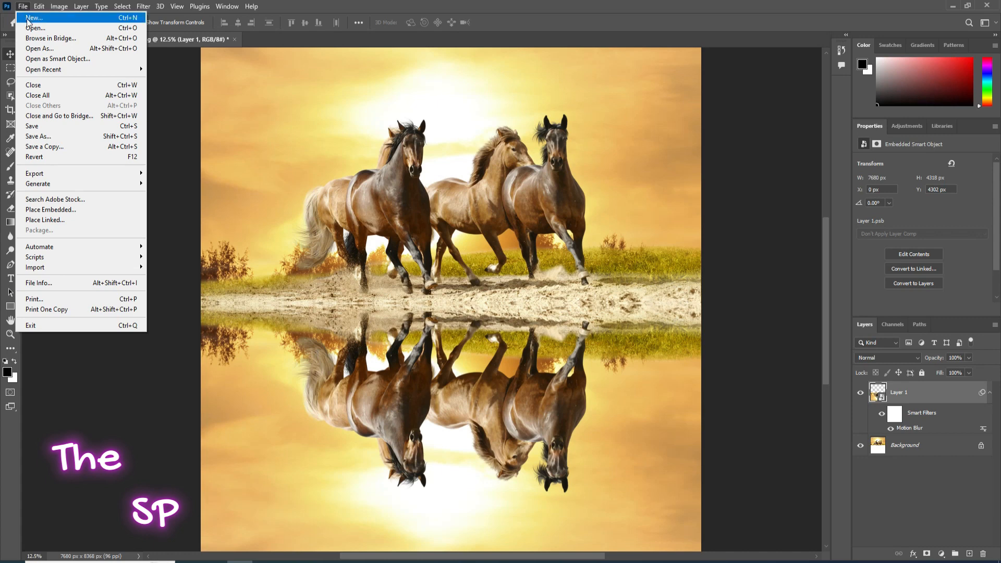
pyautogui.click(29, 20)
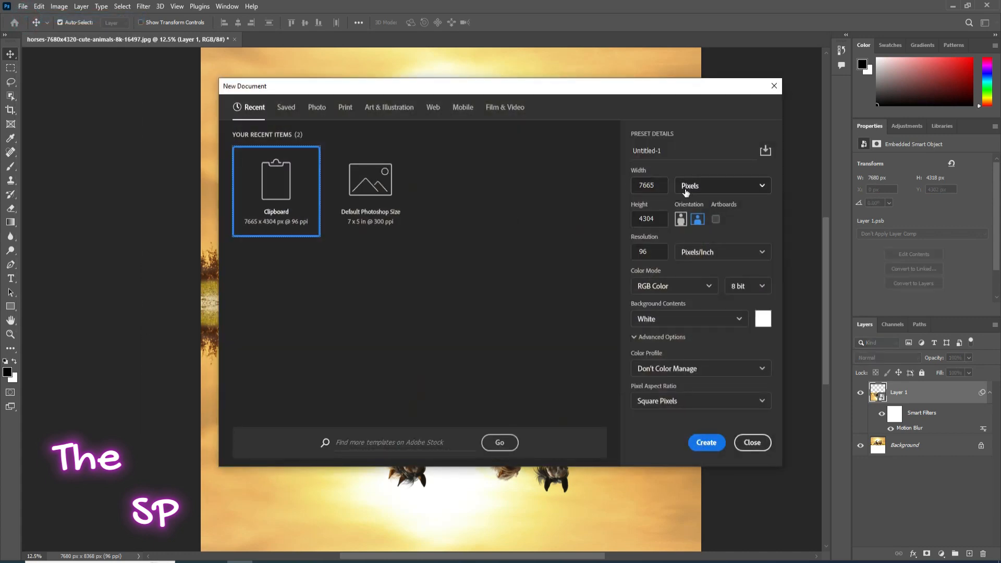
pyautogui.doubleClick(647, 186)
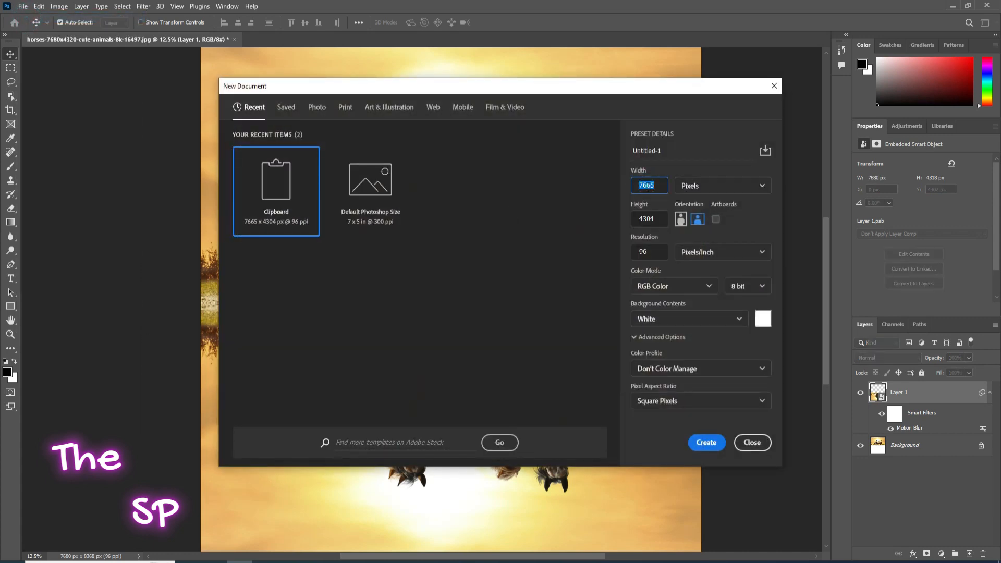
pyautogui.write('600')
pyautogui.doubleClick(646, 217)
pyautogui.write('1000')
pyautogui.click(705, 442)
# - Fill the new document's background with black
pyautogui.click(39, 7)
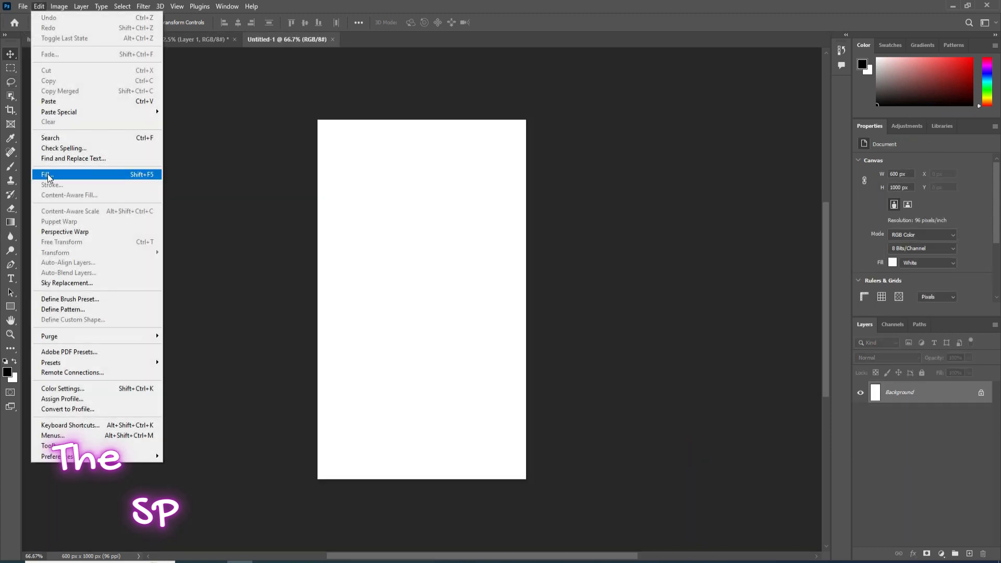
pyautogui.click(48, 175)
pyautogui.click(515, 145)
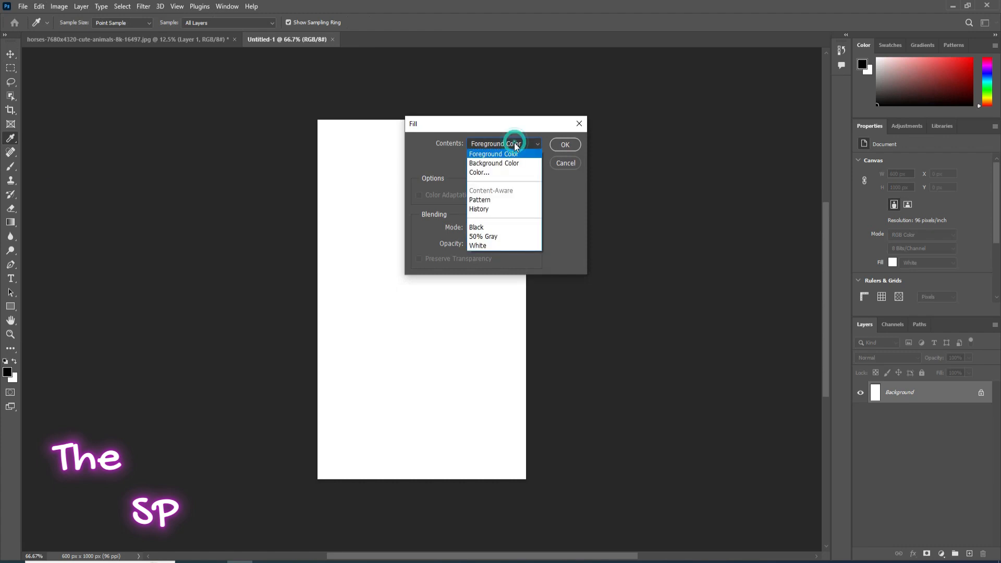
pyautogui.click(481, 226)
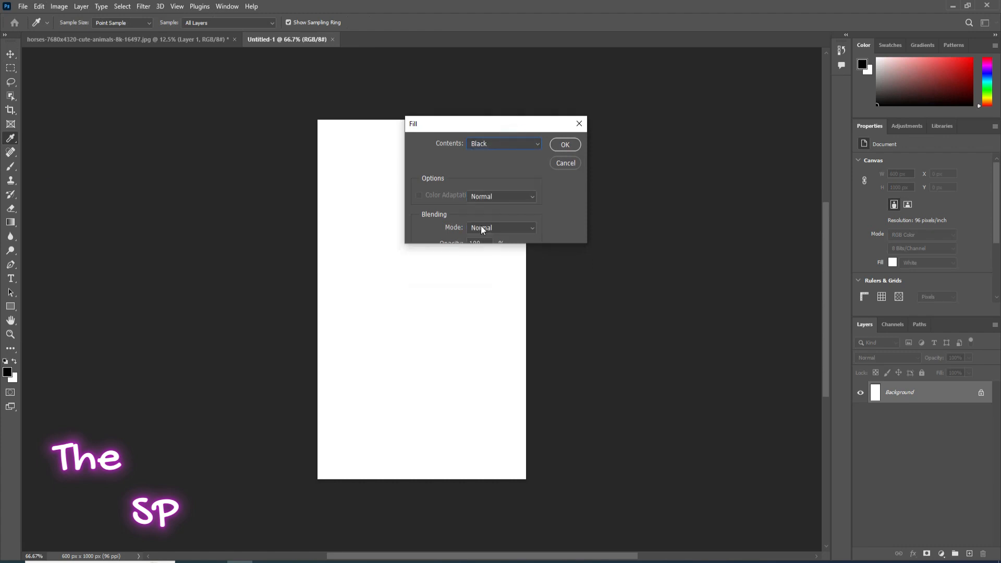
pyautogui.click(564, 145)
pyautogui.press('v')
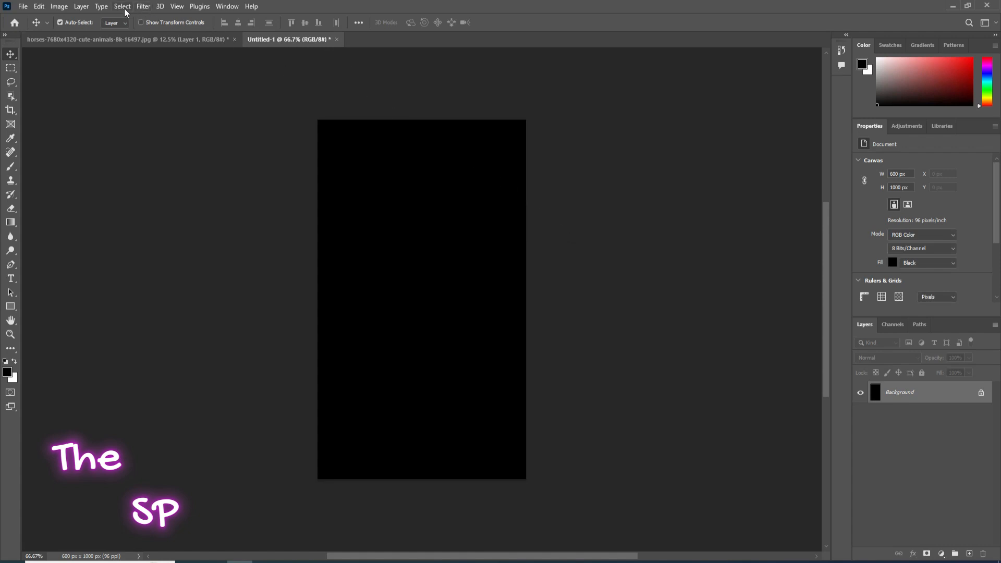
# - Add noise to the black background with an amount of 400% and uniform distribution
pyautogui.click(145, 6)
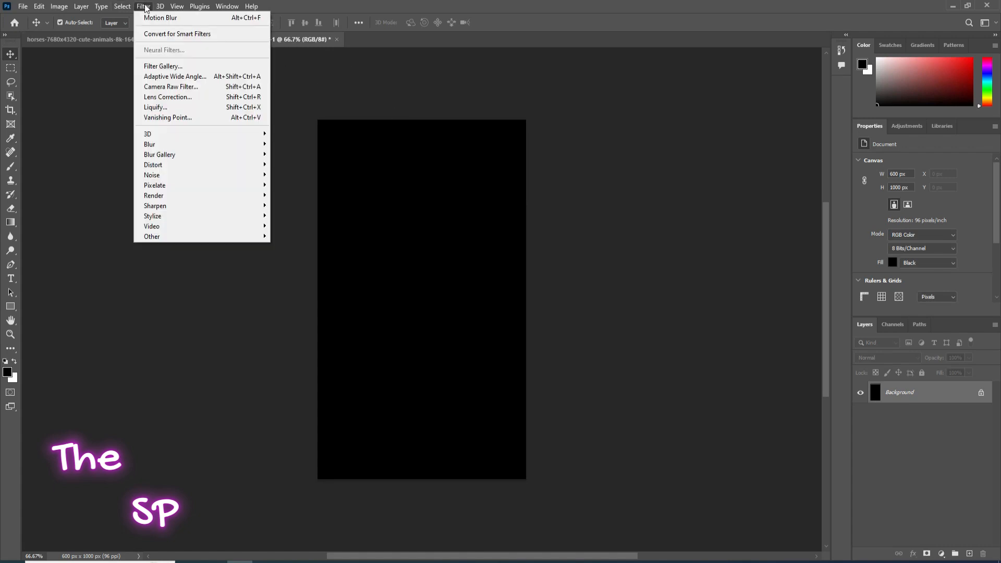
pyautogui.moveTo(167, 177)
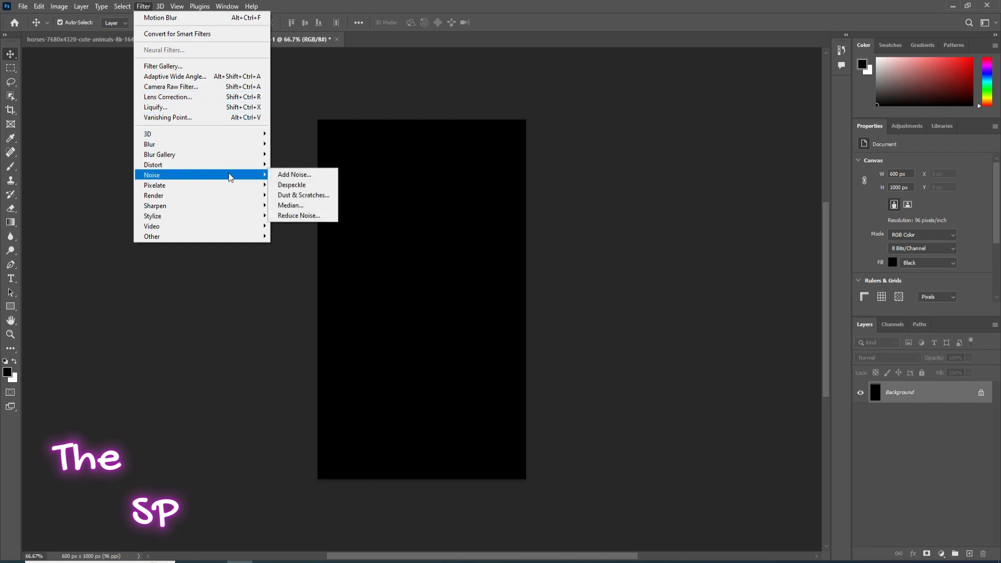
pyautogui.click(295, 174)
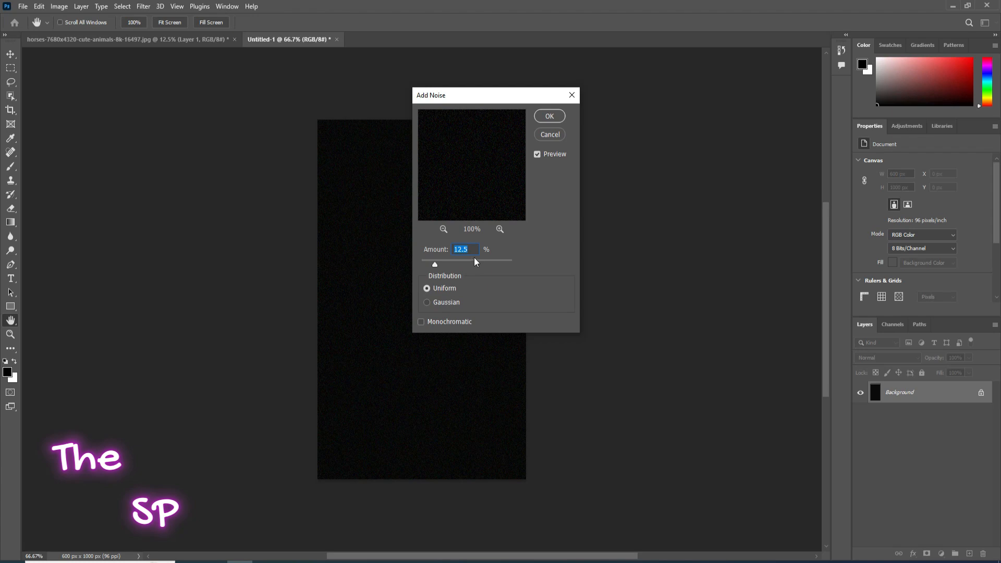
pyautogui.moveTo(437, 264); pyautogui.dragTo(511, 263)
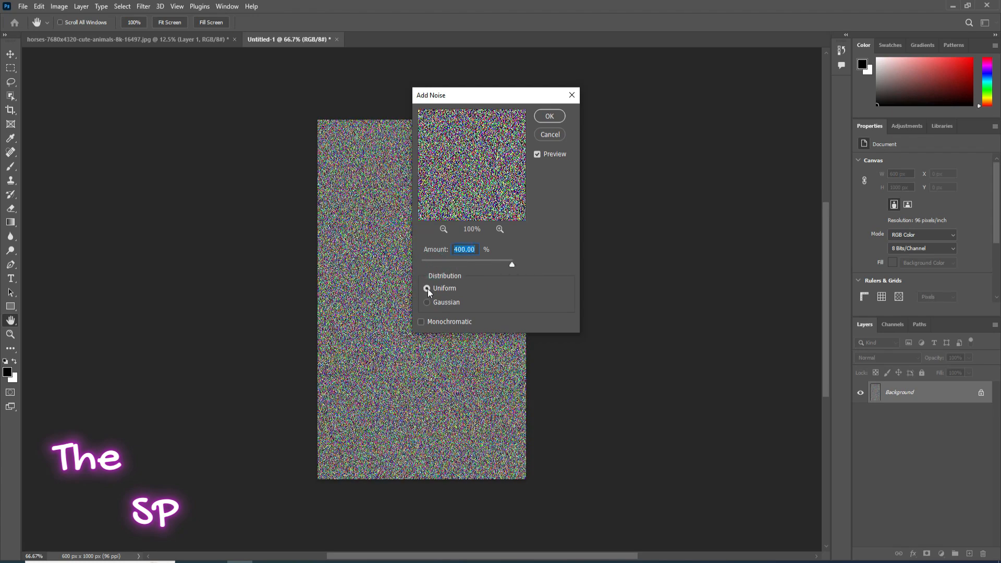
pyautogui.click(549, 119)
pyautogui.press('v')
# - Apply a Gaussian Blur with a radius of 3 pixels to the noise
pyautogui.click(148, 7)
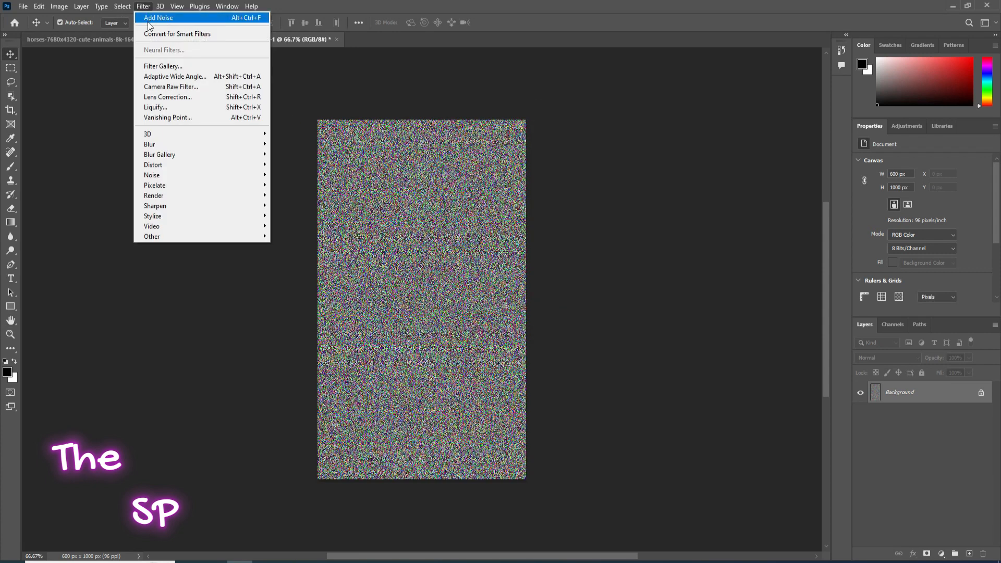
pyautogui.moveTo(184, 147)
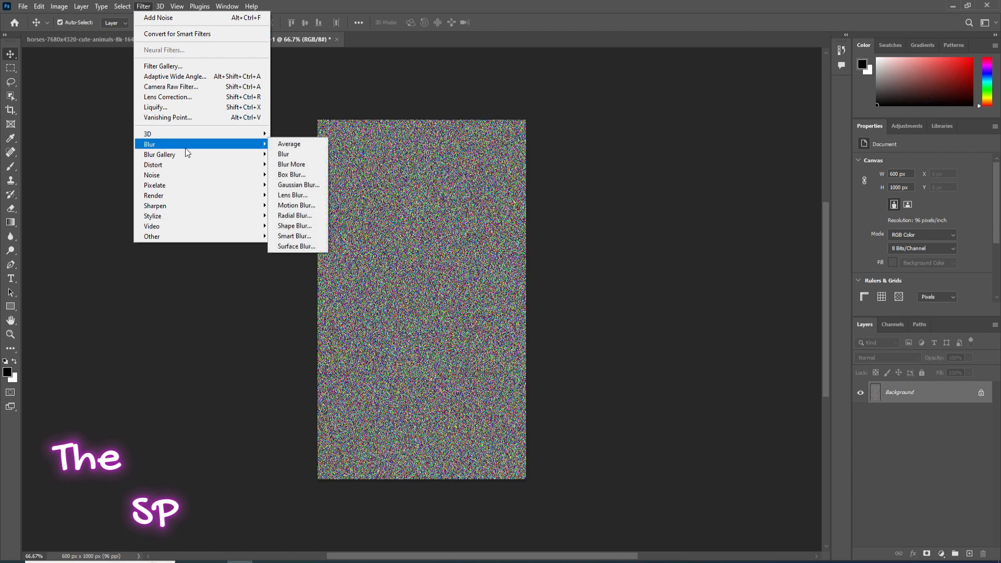
pyautogui.click(303, 185)
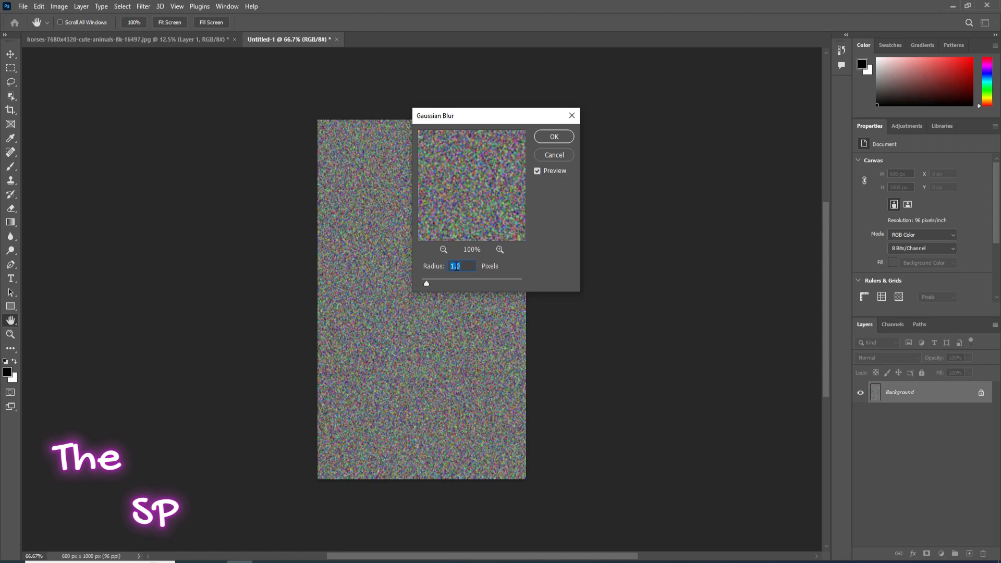
pyautogui.click(461, 266)
pyautogui.write('3')
pyautogui.click(554, 135)
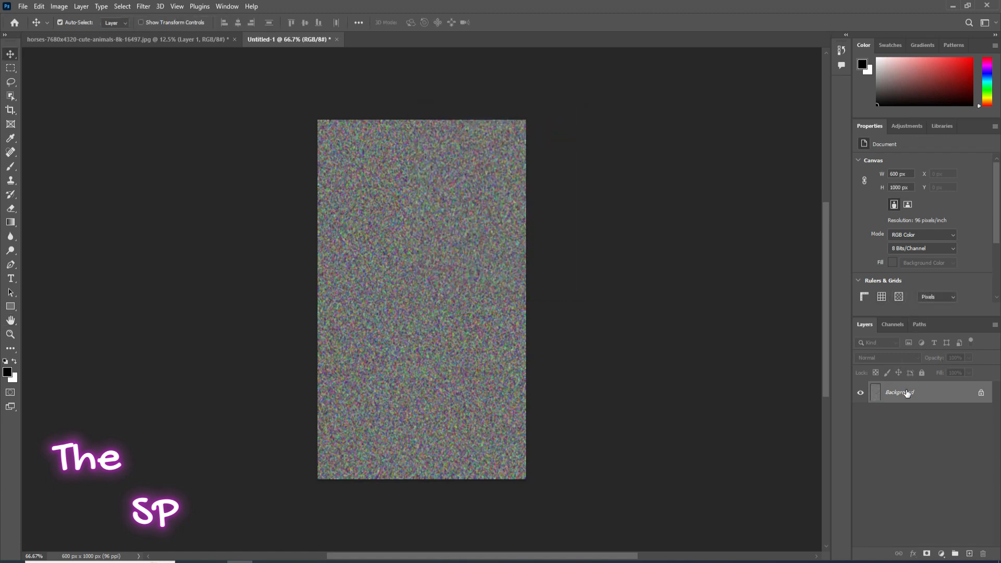
# - Isolate the Red channel of the noise document so that it alone is selected and shown
pyautogui.click(893, 324)
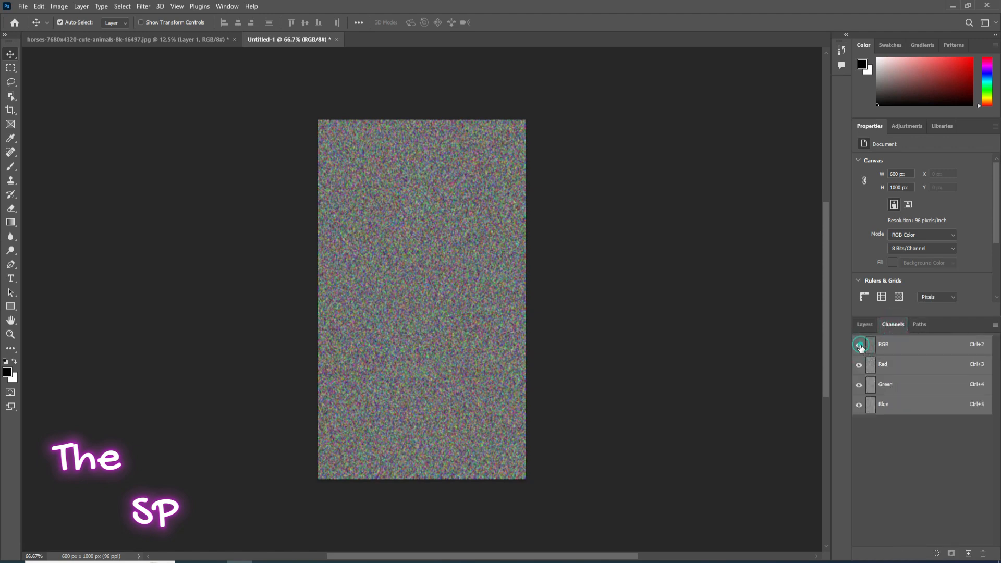
pyautogui.click(858, 367)
pyautogui.click(859, 366)
pyautogui.click(918, 364)
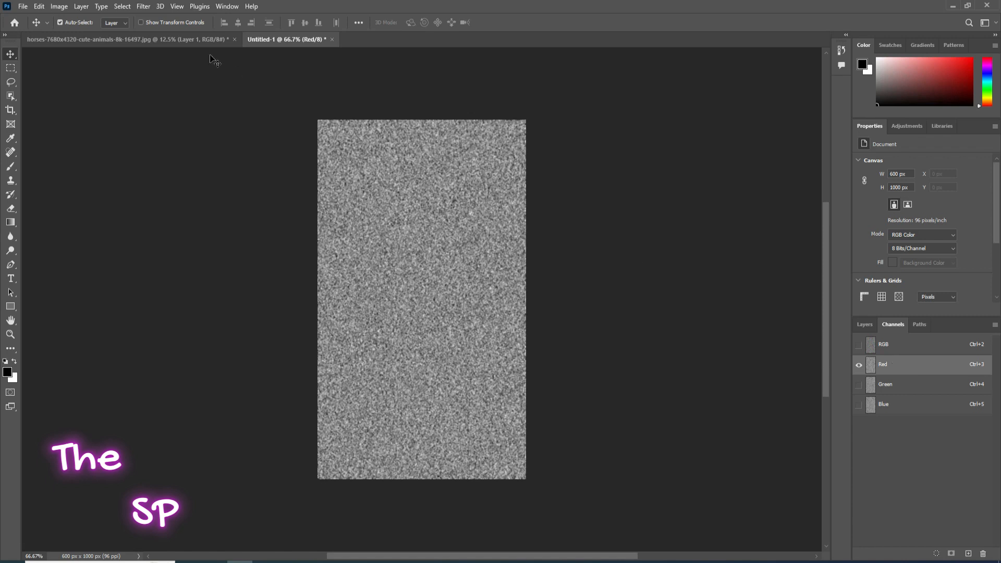
# - Apply an Emboss filter to the Red channel with a 180° angle, 1 pixel height and 500% amount
pyautogui.click(148, 7)
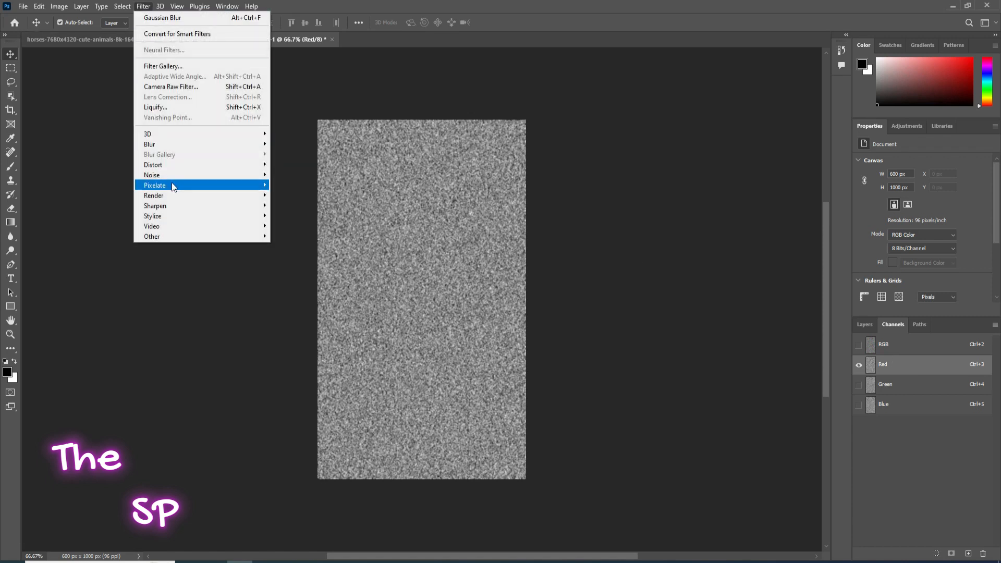
pyautogui.moveTo(160, 217)
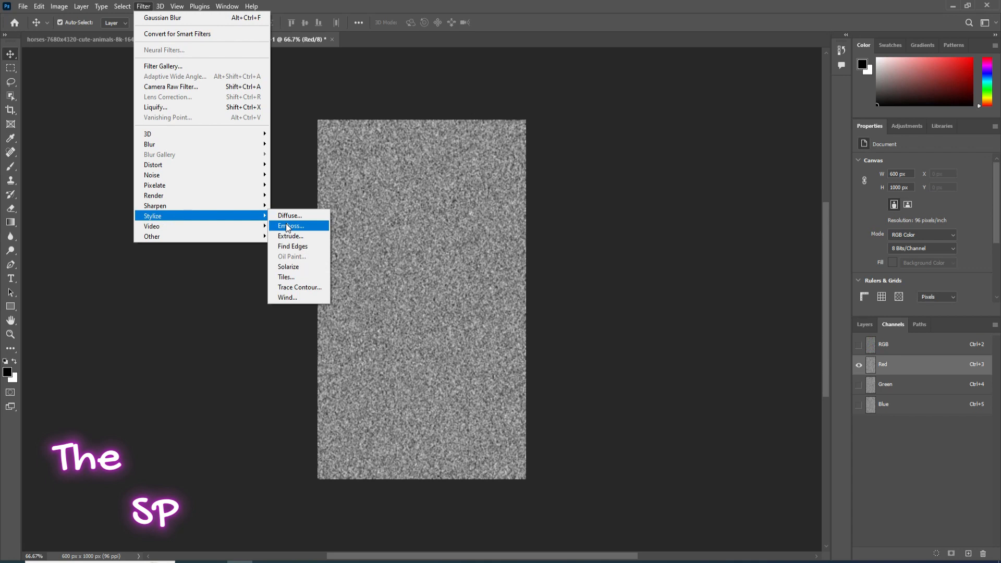
pyautogui.click(286, 225)
pyautogui.write('180')
pyautogui.click(460, 275)
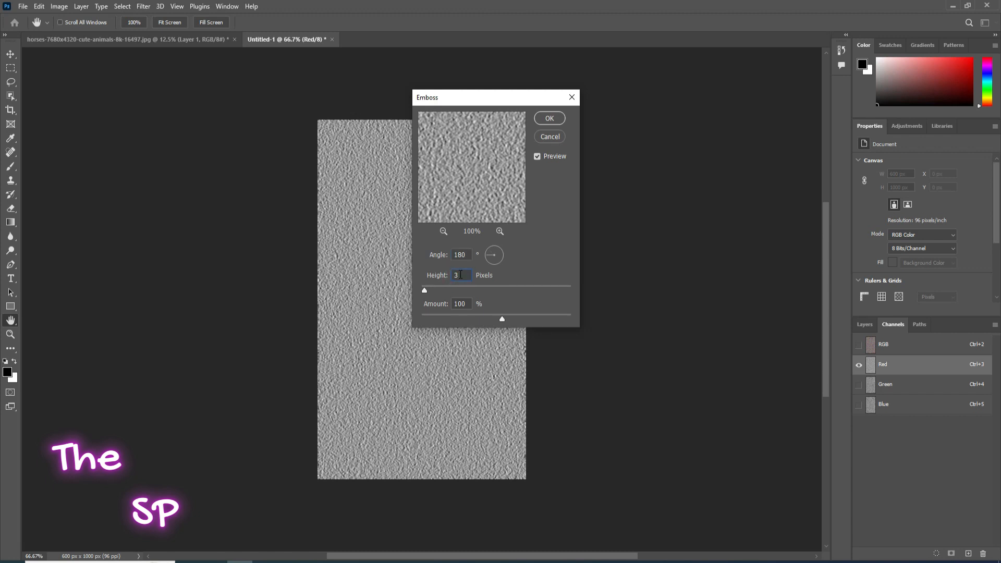
pyautogui.moveTo(425, 291); pyautogui.dragTo(422, 290)
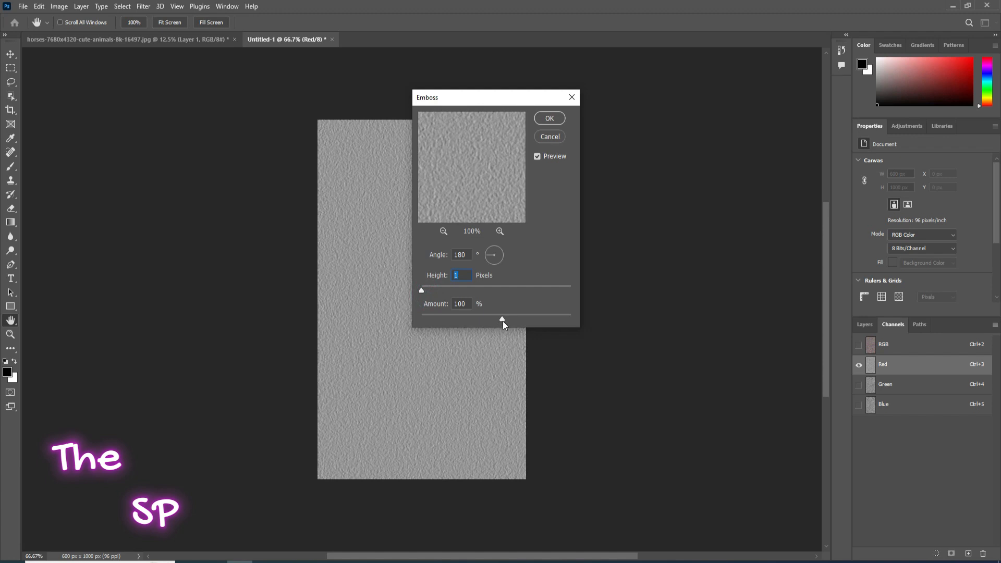
pyautogui.moveTo(502, 321); pyautogui.dragTo(577, 302)
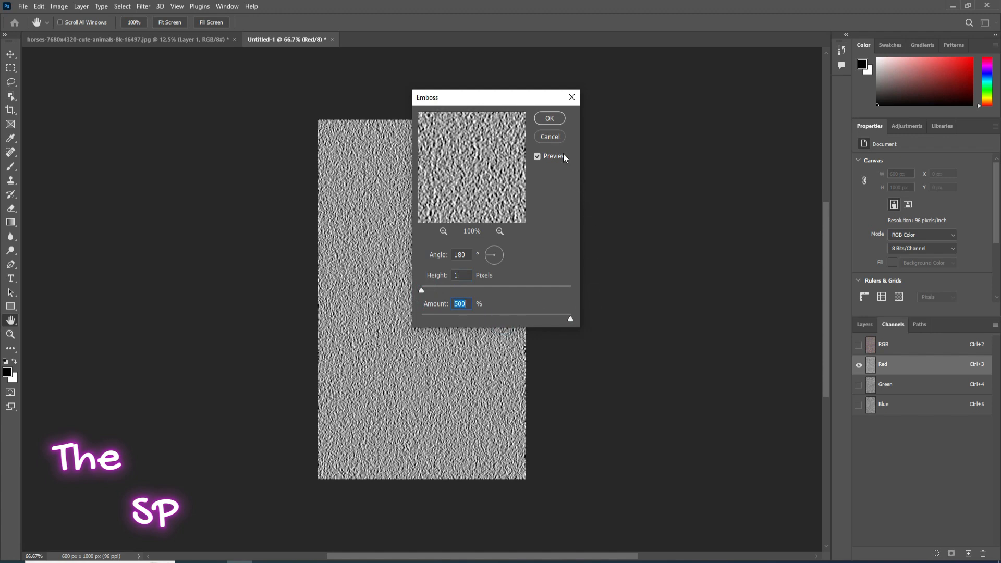
pyautogui.click(549, 117)
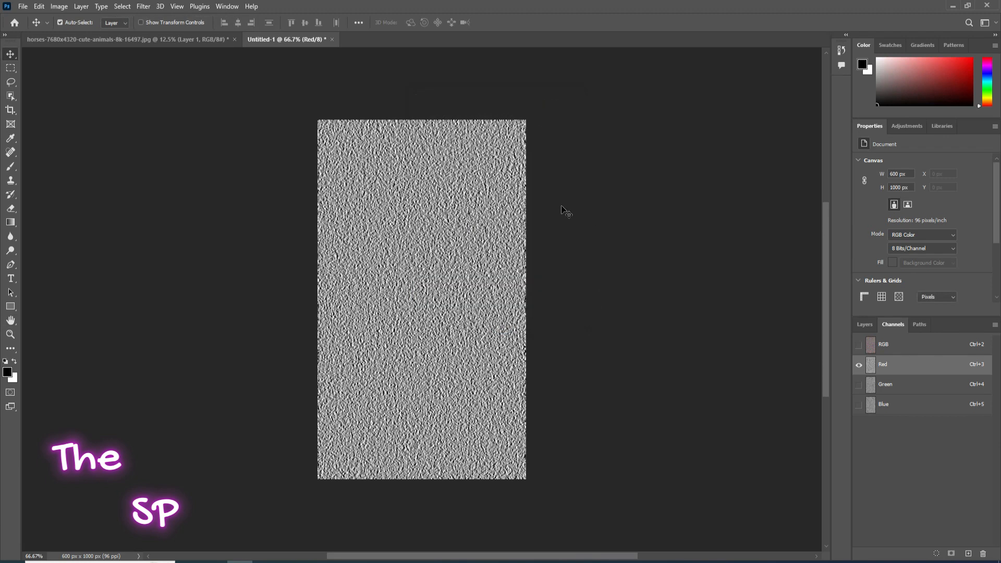
# - Show and select the Green channel, then emboss it with a vertical angle, 1 pixel height and 500% amount
pyautogui.click(858, 384)
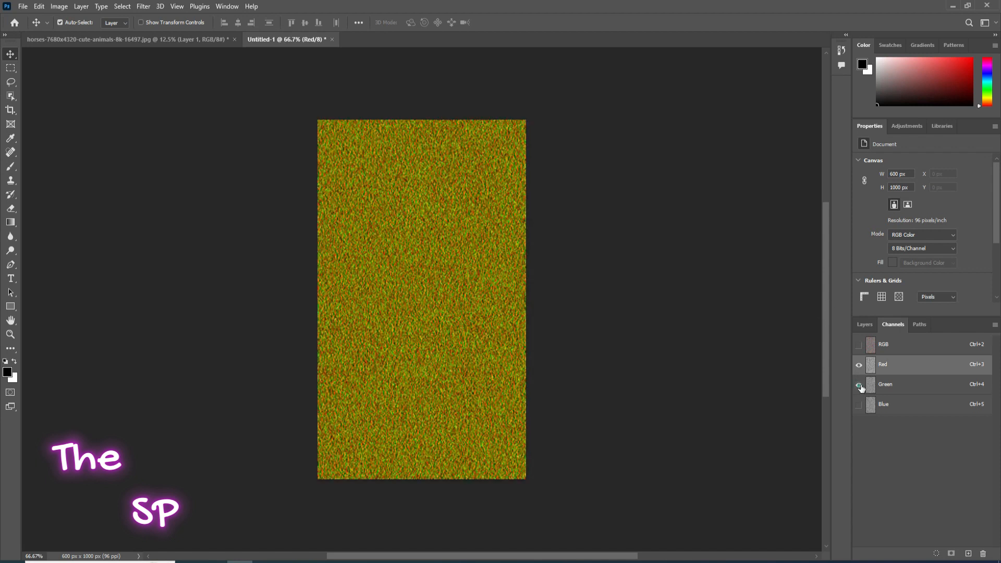
pyautogui.click(882, 386)
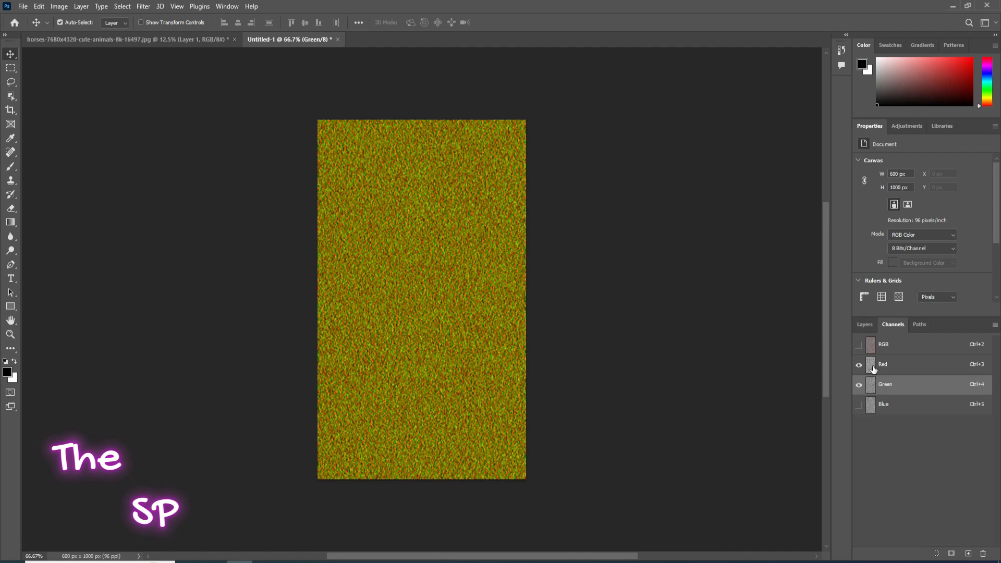
pyautogui.click(144, 7)
pyautogui.moveTo(167, 221)
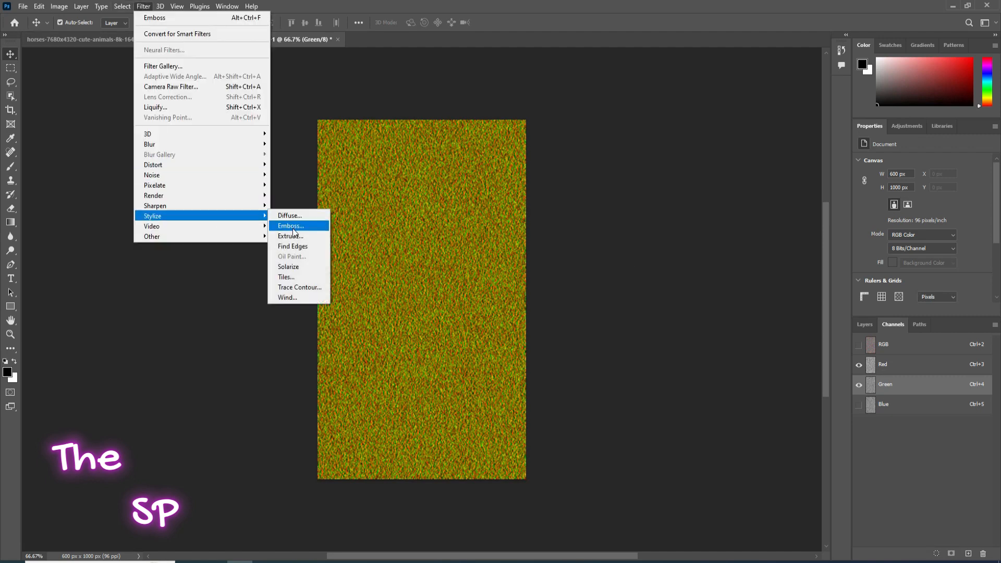
pyautogui.click(293, 227)
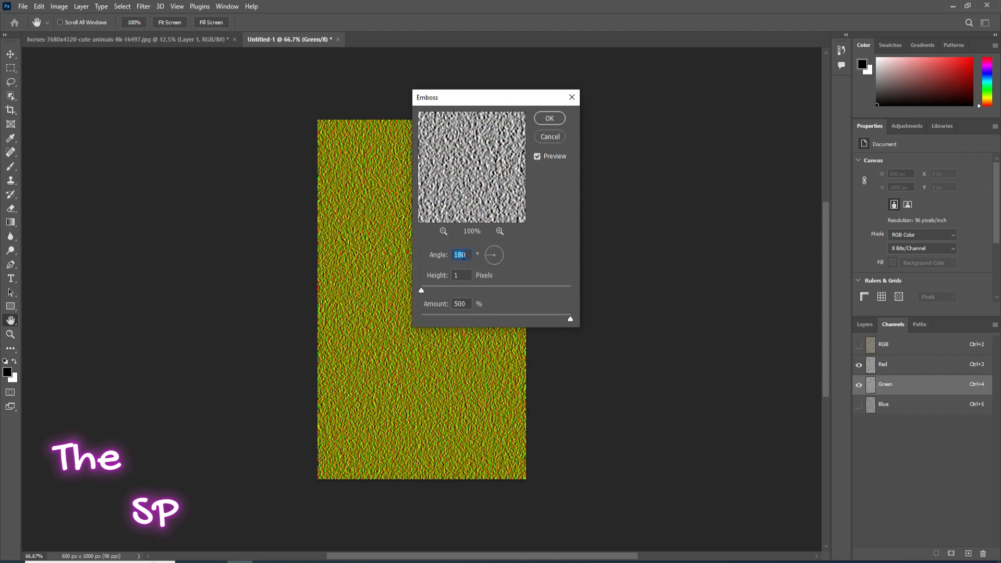
pyautogui.write('99')
pyautogui.press('BackSpace')
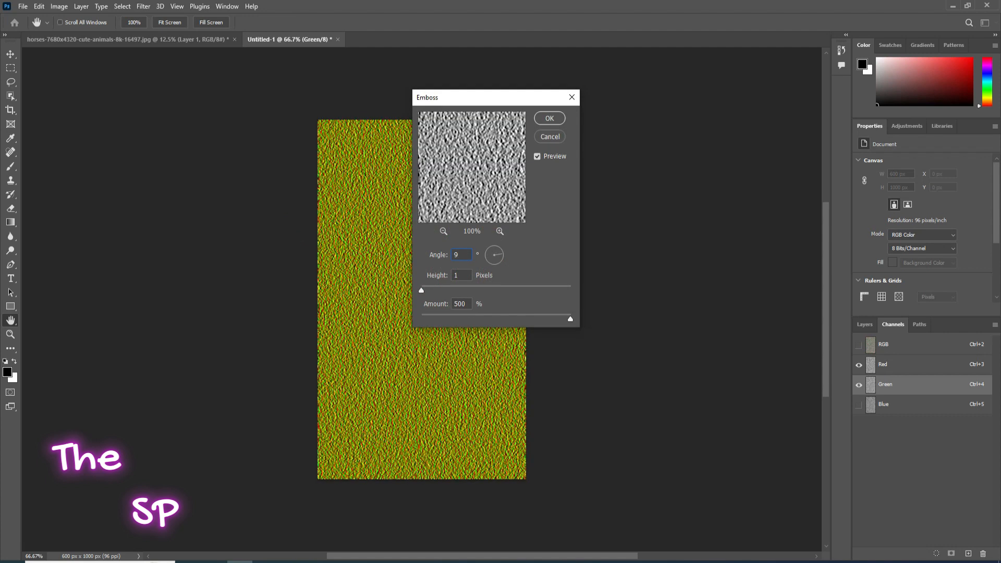
pyautogui.click(421, 290)
pyautogui.click(569, 318)
pyautogui.click(549, 117)
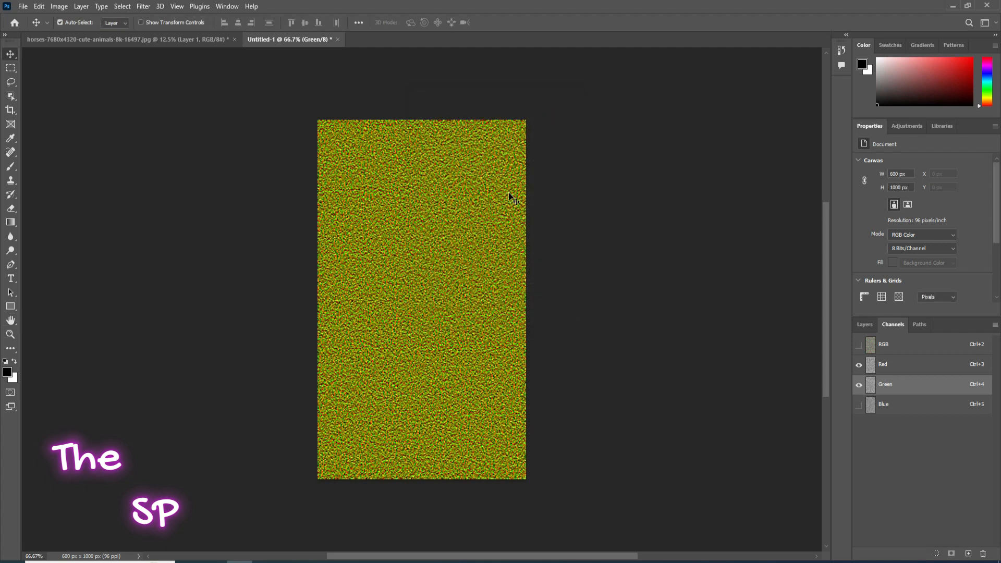
# - Turn all color channels back on and convert the Background layer to a smart object
pyautogui.click(857, 345)
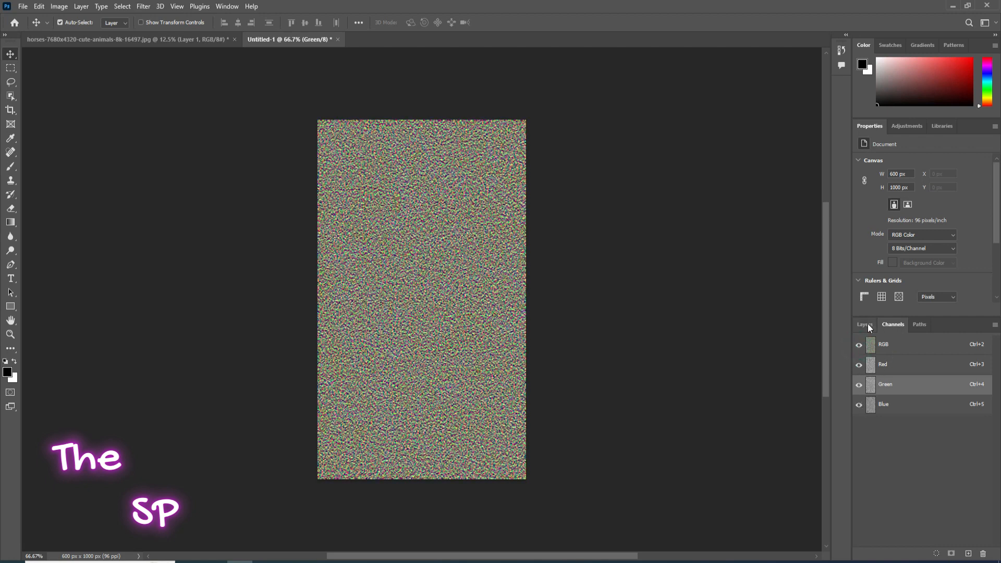
pyautogui.click(867, 323)
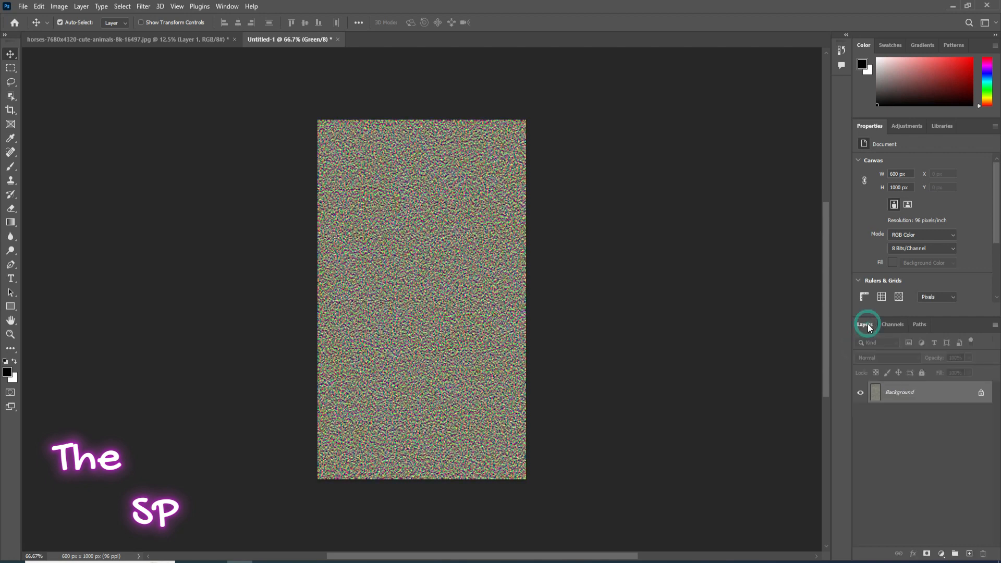
pyautogui.rightClick(931, 393)
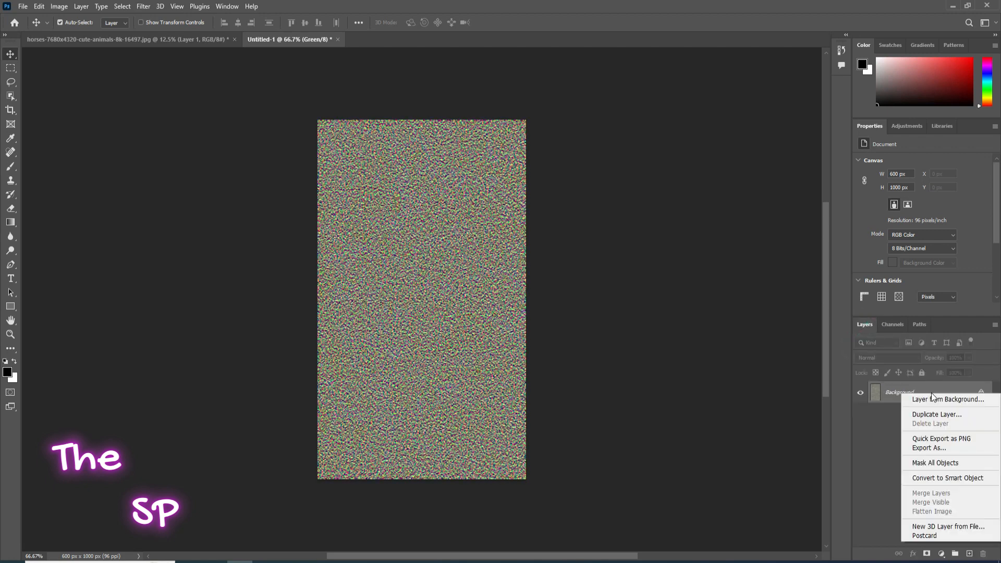
pyautogui.click(951, 473)
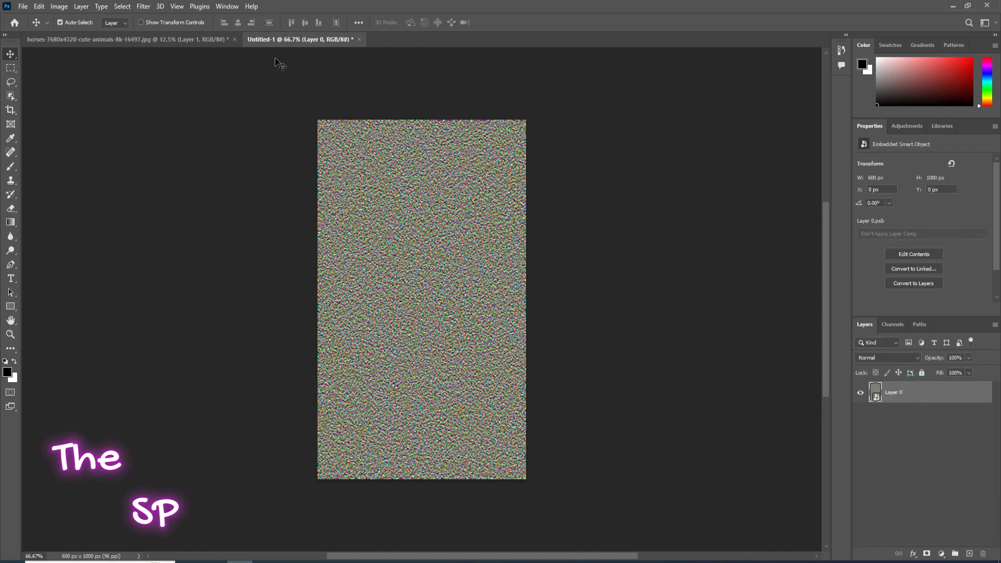
# - Apply a Perspective transform to the noise layer, spreading its lower edge symmetrically outward to about 988% width
pyautogui.click(40, 7)
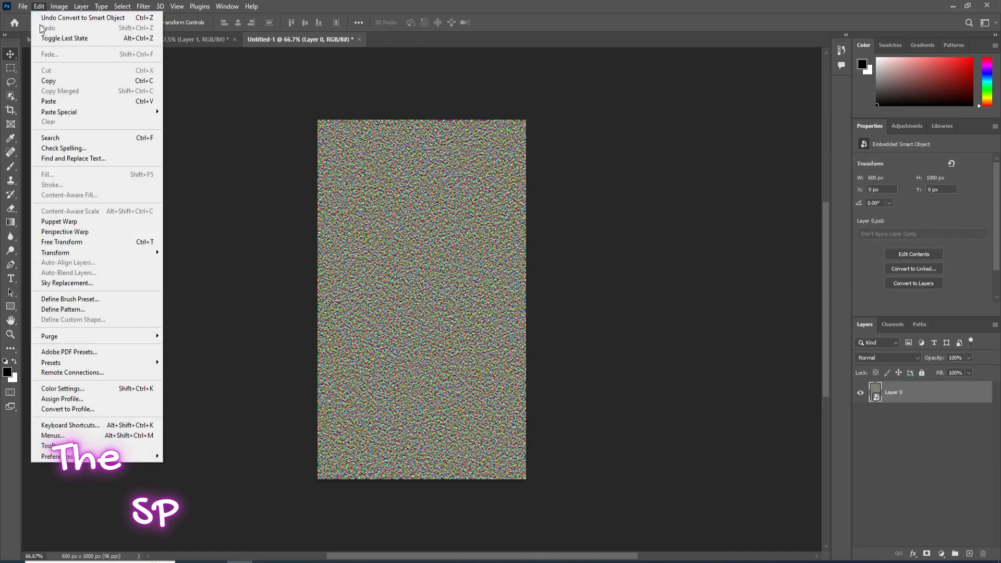
pyautogui.moveTo(76, 252)
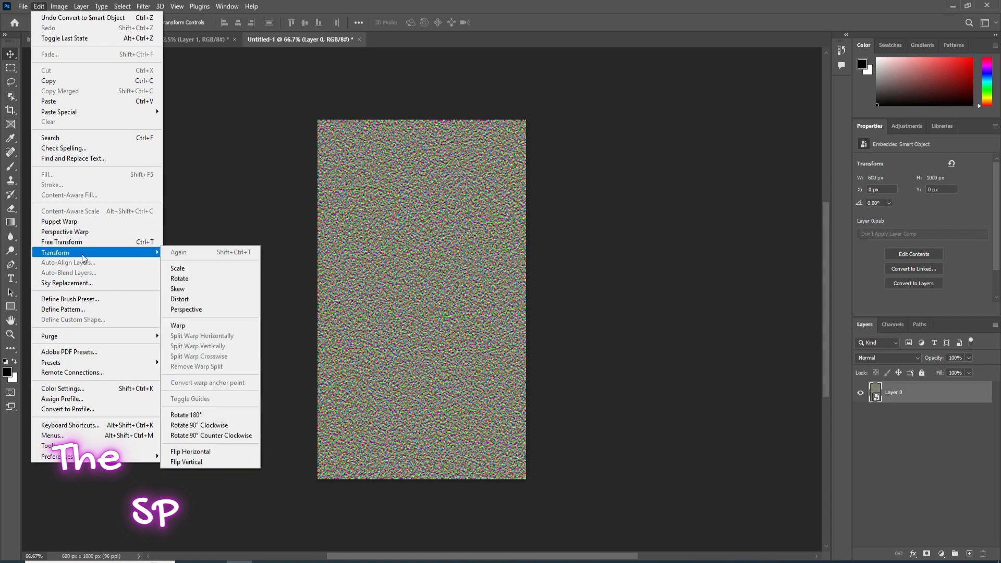
pyautogui.click(195, 310)
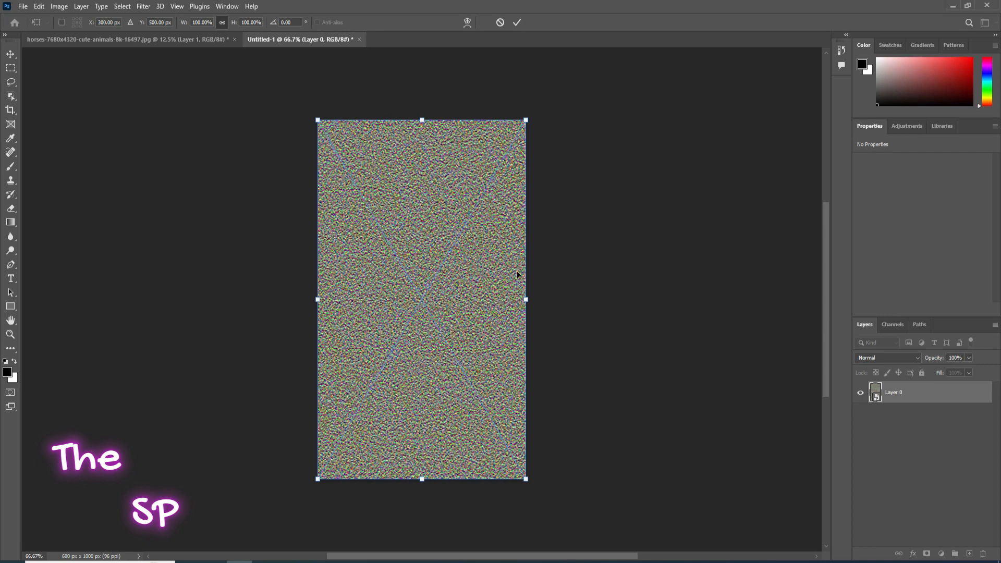
pyautogui.moveTo(526, 479); pyautogui.dragTo(936, 424)
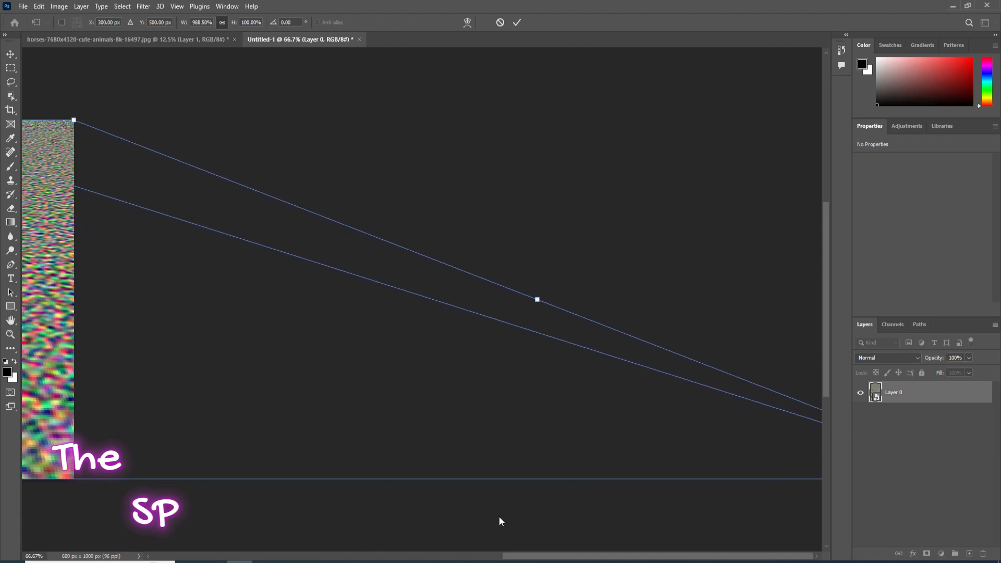
pyautogui.moveTo(549, 559); pyautogui.dragTo(355, 539)
pyautogui.scroll(-1, 411, 353)
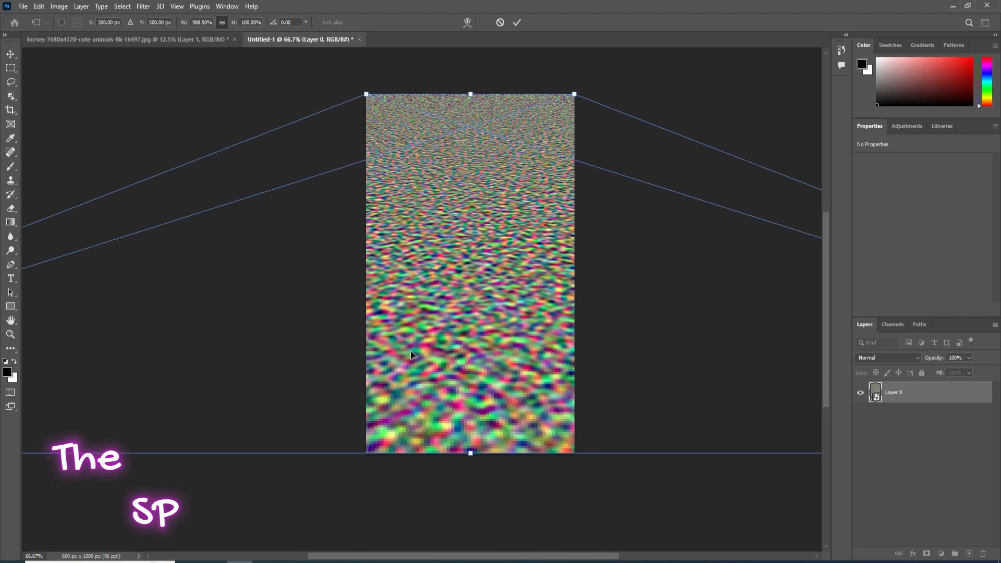
pyautogui.scroll(2, 411, 354)
pyautogui.click(517, 22)
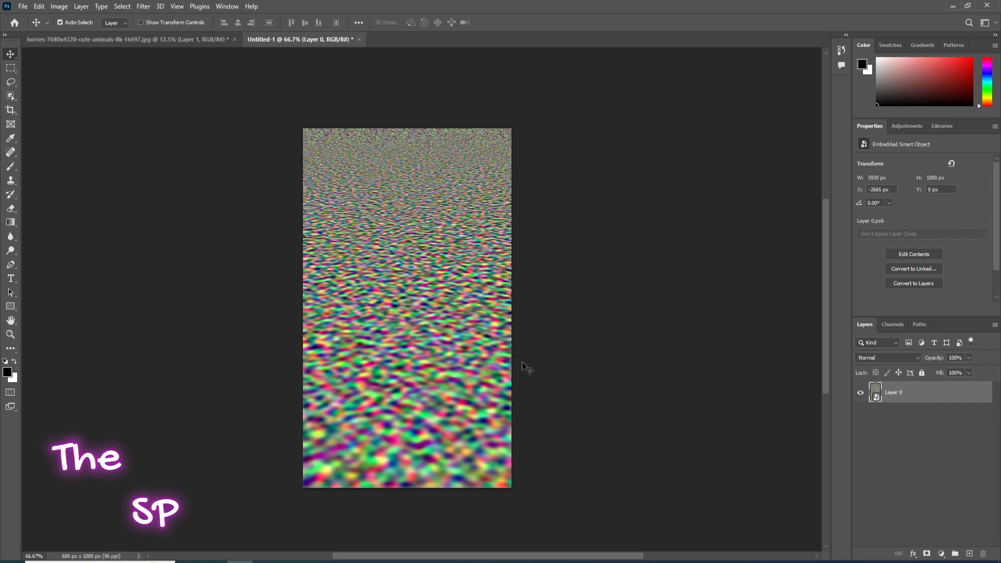
# - Save the ripple texture as 1.psd in Photoshop format with layers and maximized compatibility
pyautogui.click(27, 9)
pyautogui.click(31, 136)
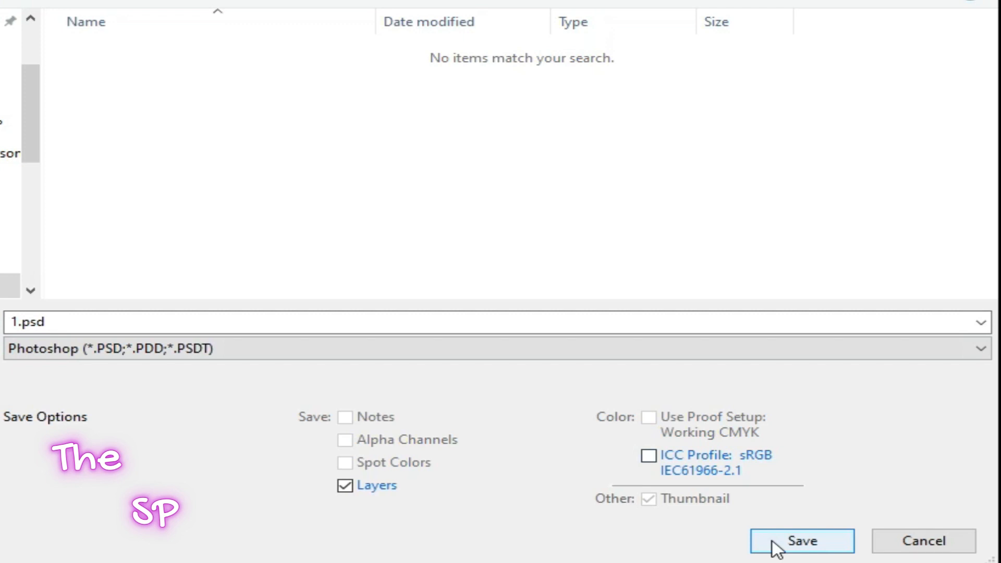
pyautogui.click(777, 546)
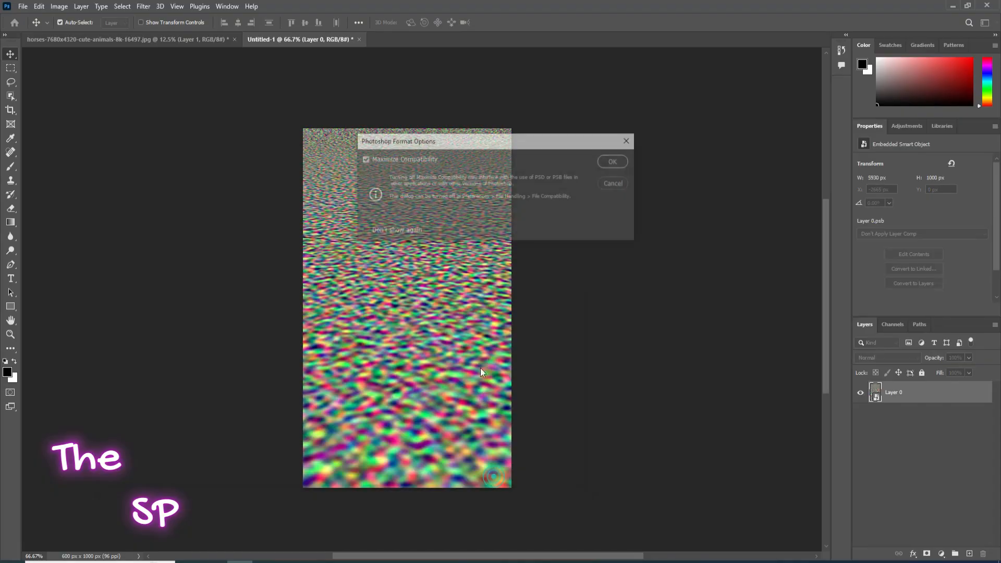
pyautogui.click(616, 161)
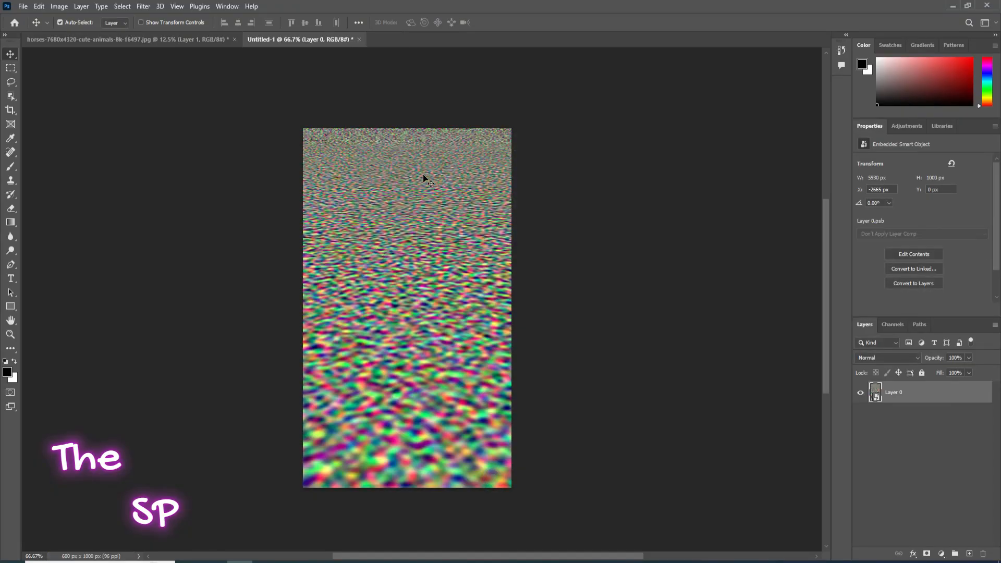
# - Displace the flipped horse layer in the horses document with horizontal scale 10 and vertical scale 70, using 1.psd as the map
pyautogui.click(58, 40)
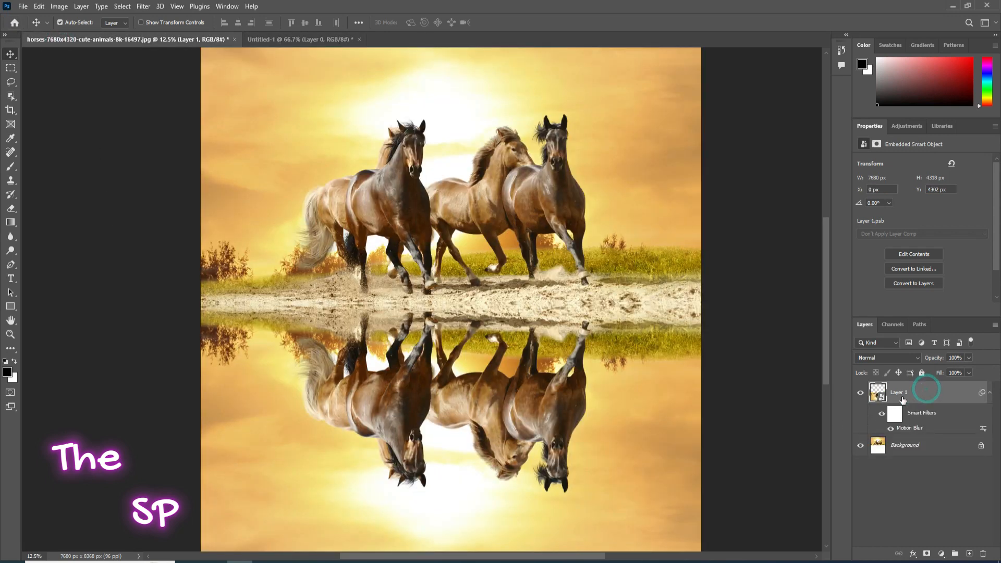
pyautogui.click(143, 7)
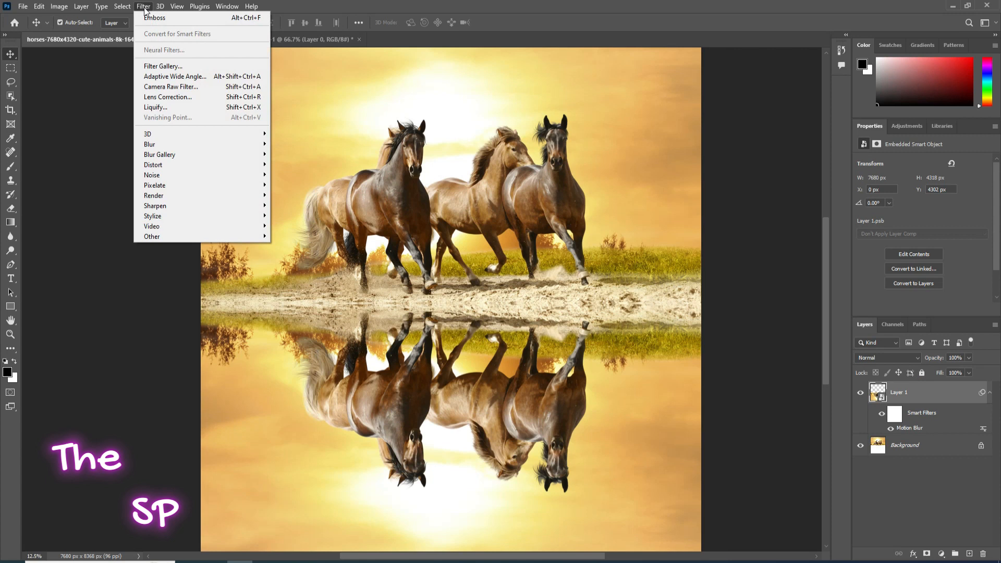
pyautogui.click(176, 163)
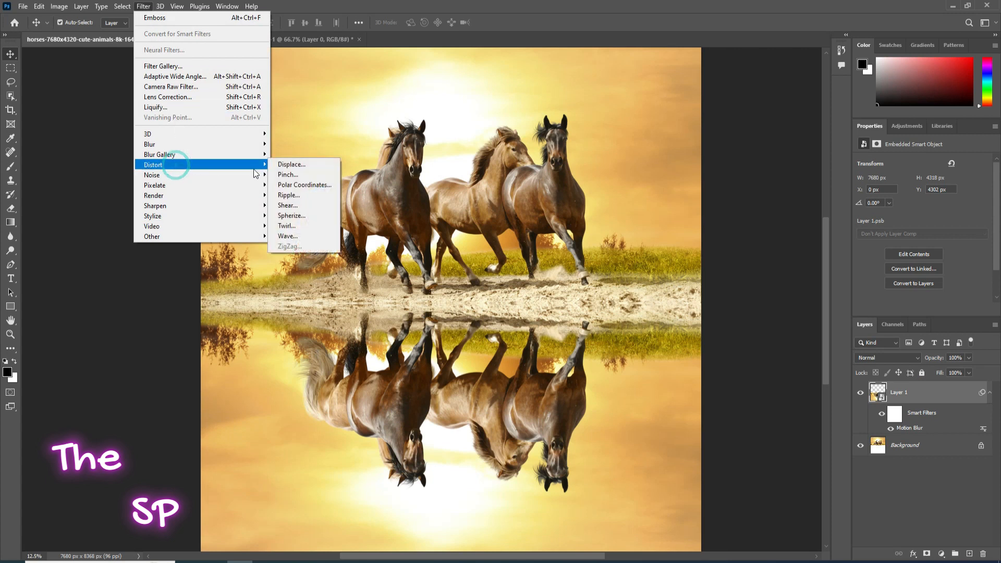
pyautogui.click(289, 165)
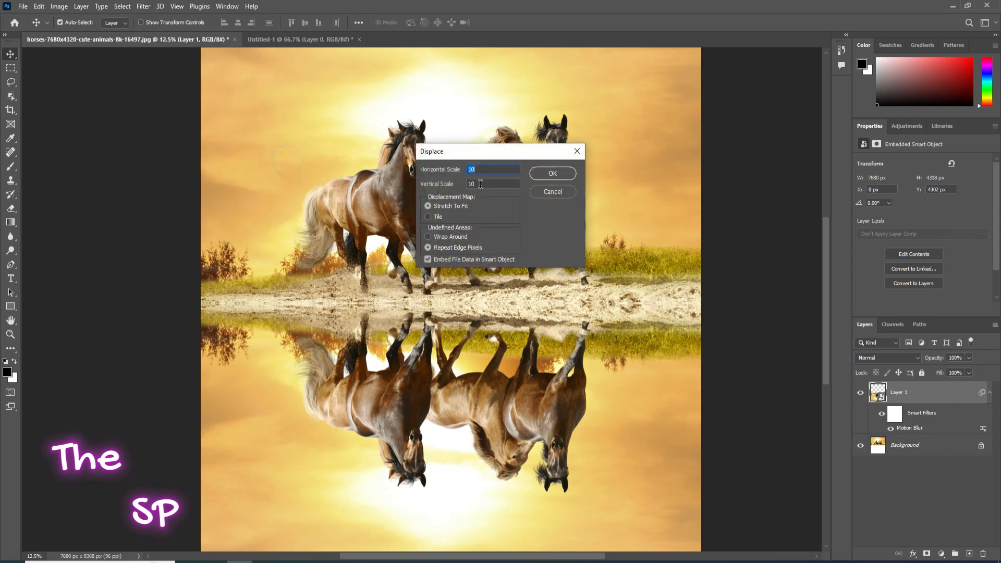
pyautogui.doubleClick(478, 184)
pyautogui.write('70')
pyautogui.click(548, 173)
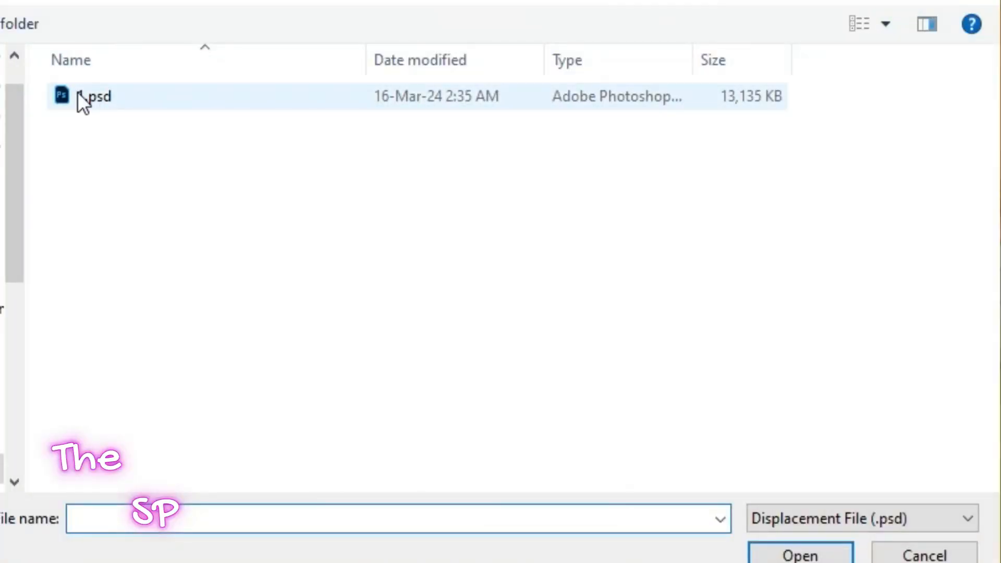
pyautogui.doubleClick(81, 96)
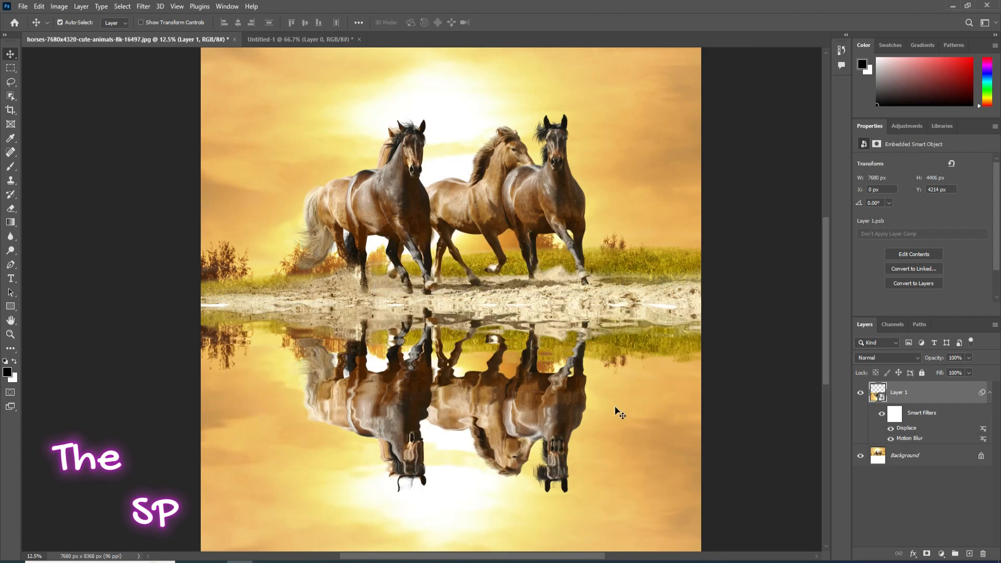
pyautogui.scroll(-3, 627, 406)
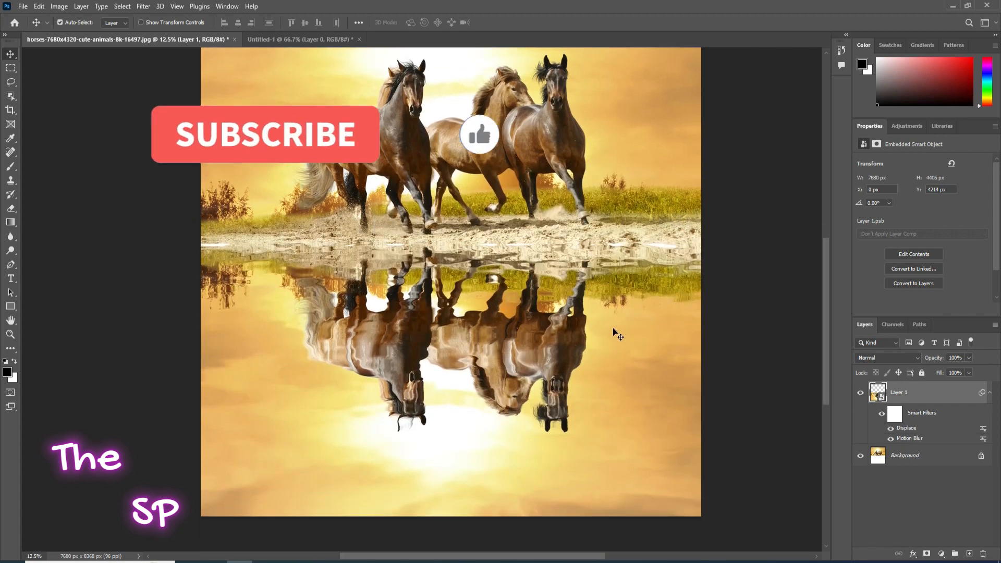
pyautogui.scroll(2, 619, 308)
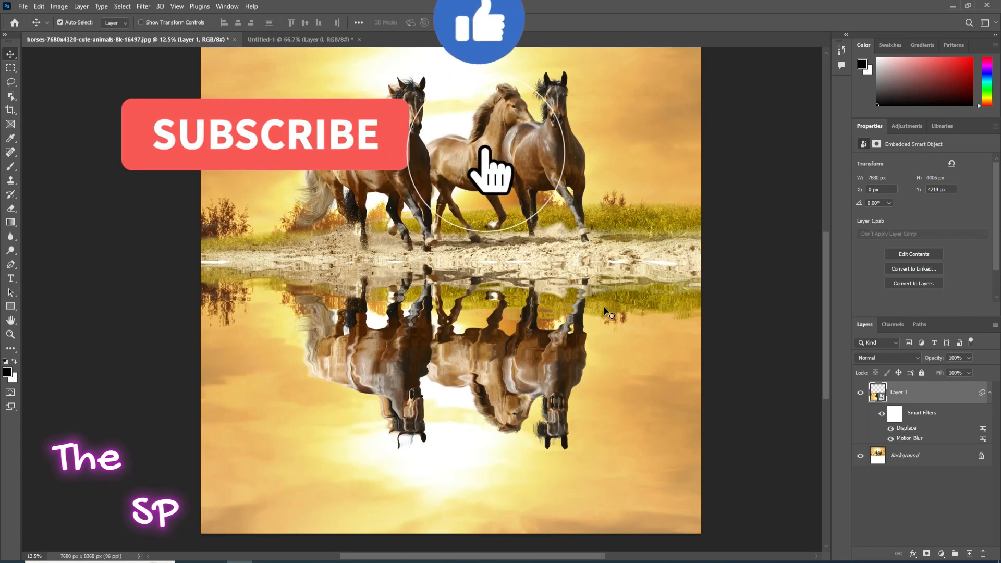